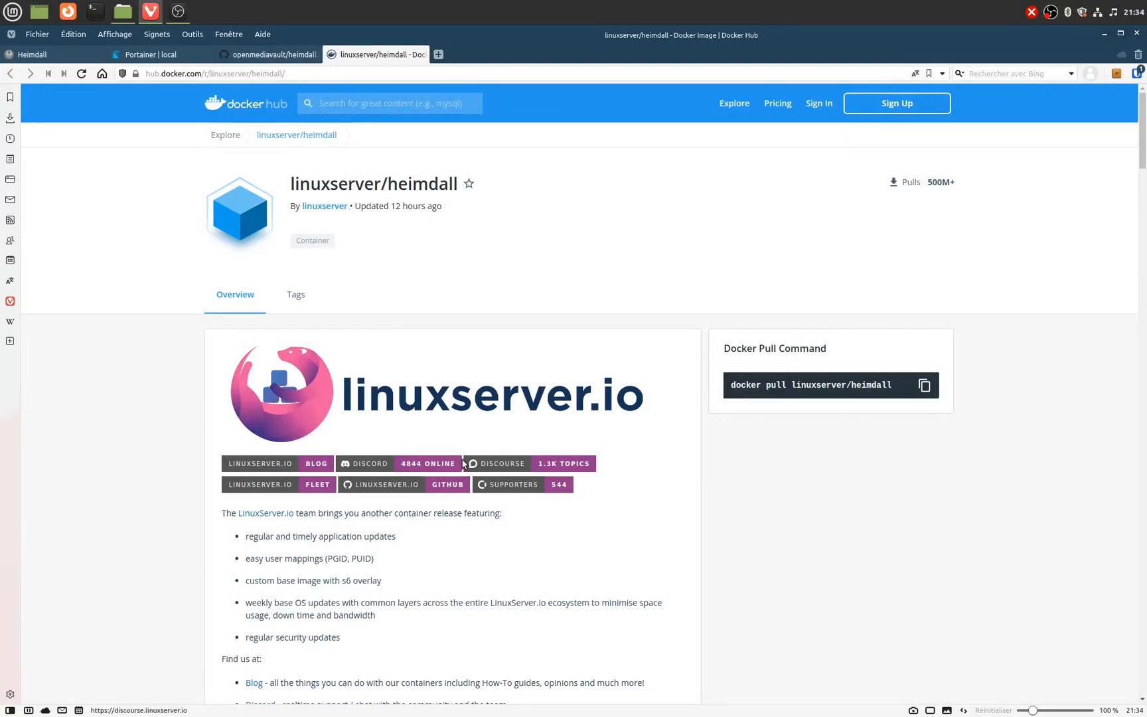
# Step: Scroll the linuxserver/heimdall Docker Hub page to its supported architectures (x86-64, arm64, armhf) and tags
pyautogui.scroll(-6, 463, 465)
pyautogui.scroll(-5, 464, 464)
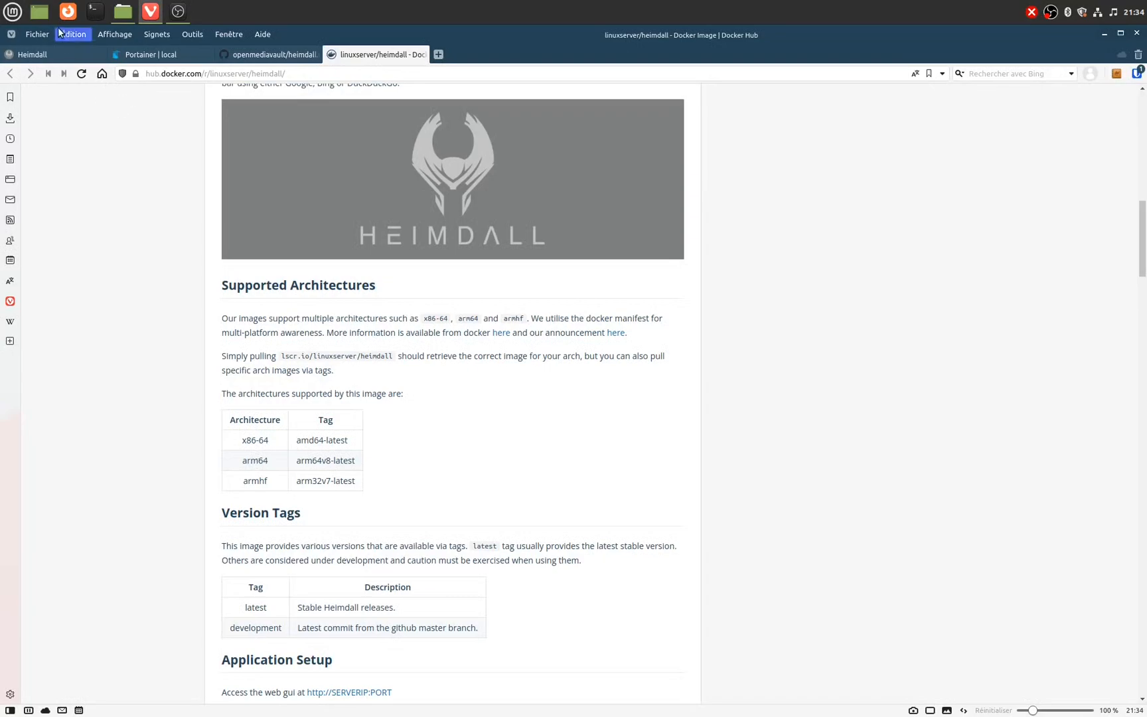
pyautogui.moveTo(58, 46)
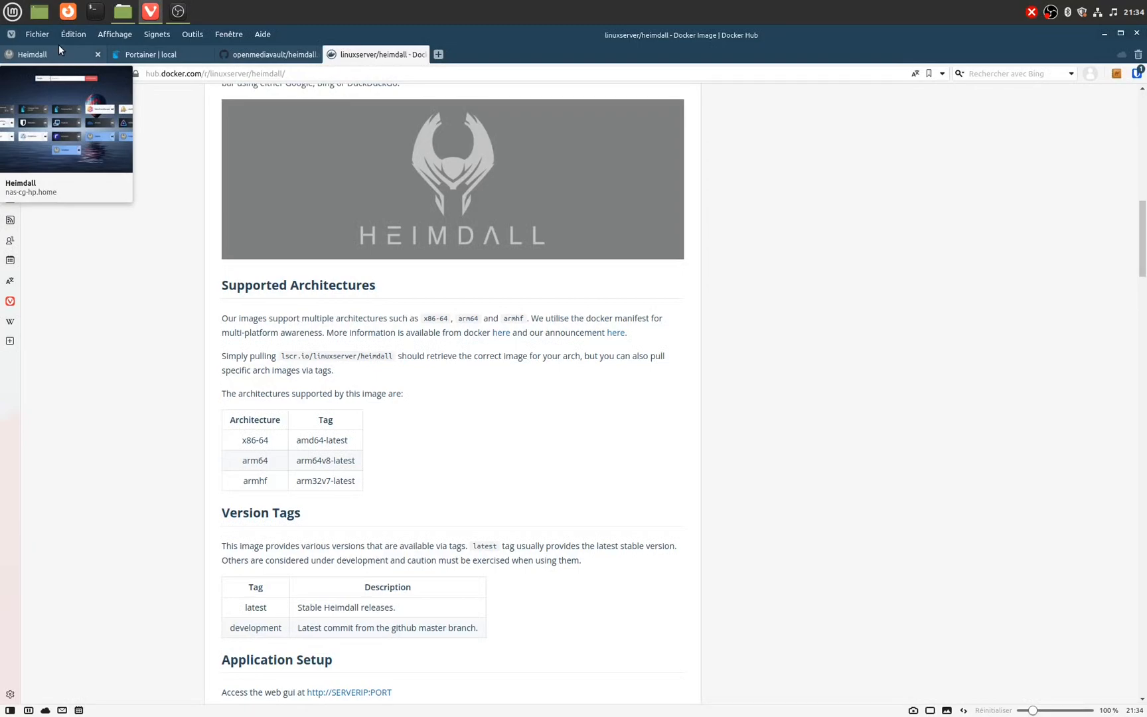
# Step: In Portainer, view the pi_frontend network's containers, then return to the Networks list
pyautogui.click(165, 53)
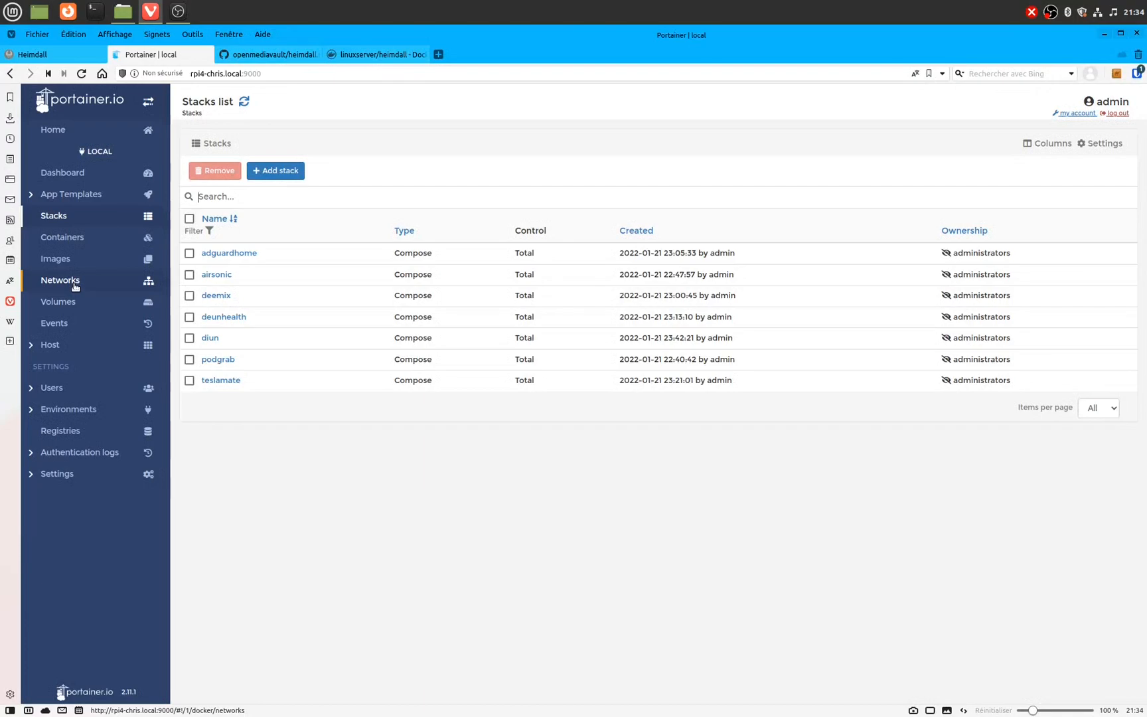
pyautogui.click(60, 280)
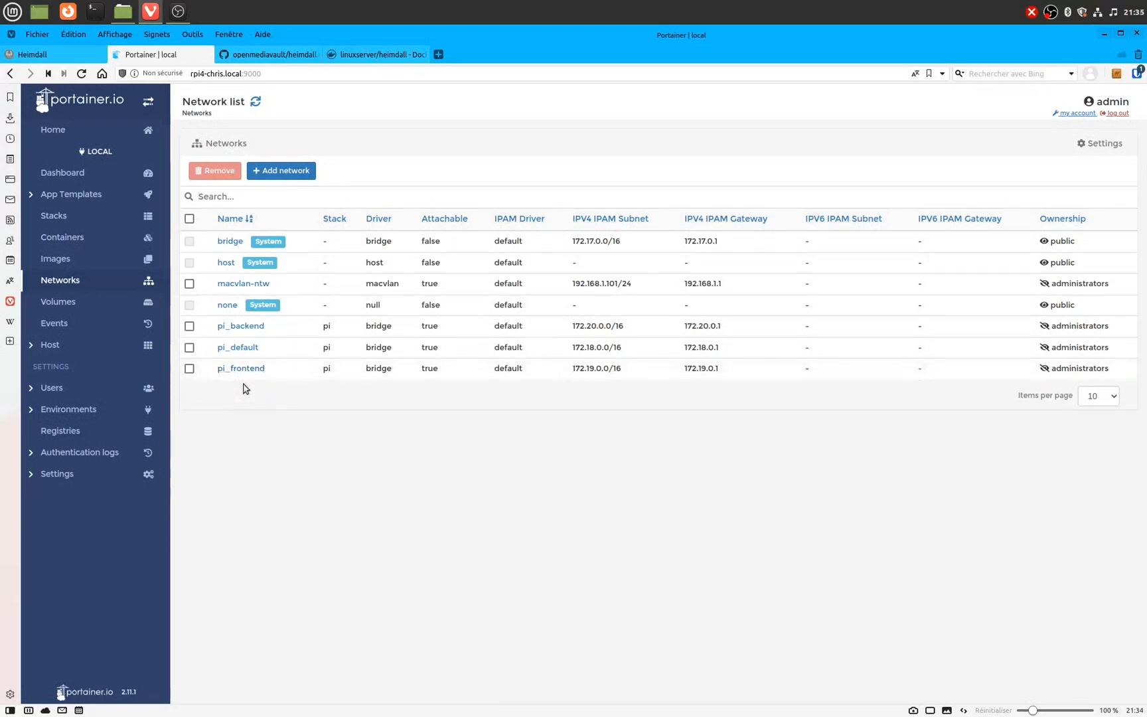
pyautogui.click(253, 369)
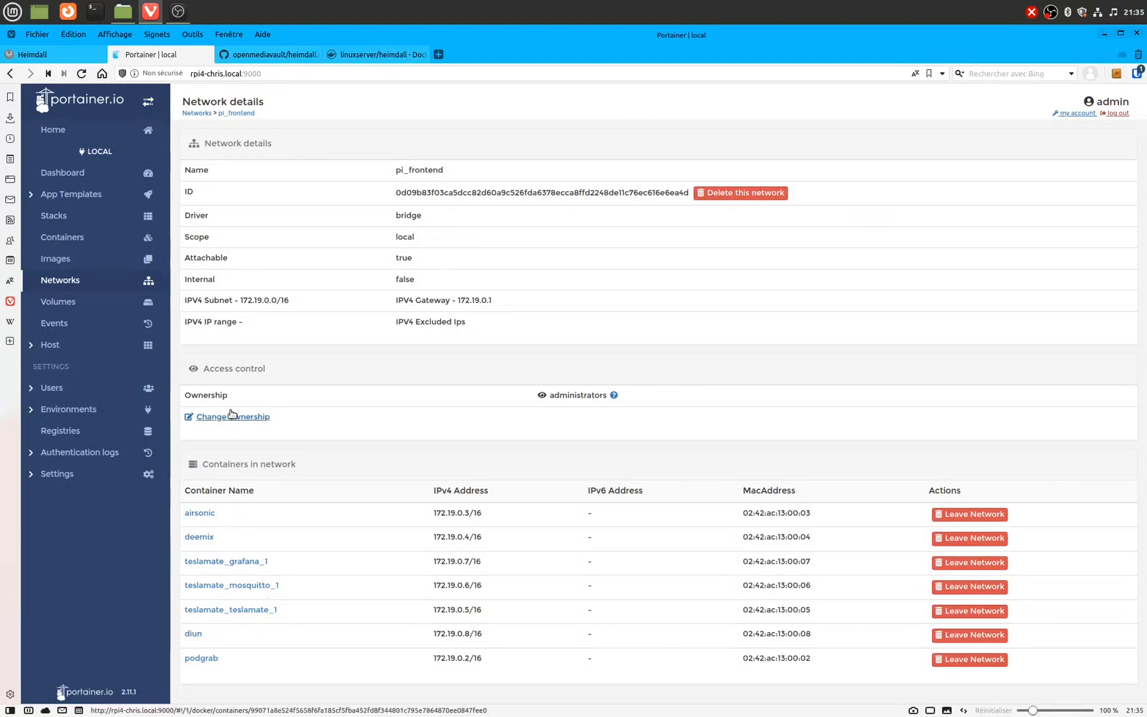
pyautogui.click(48, 287)
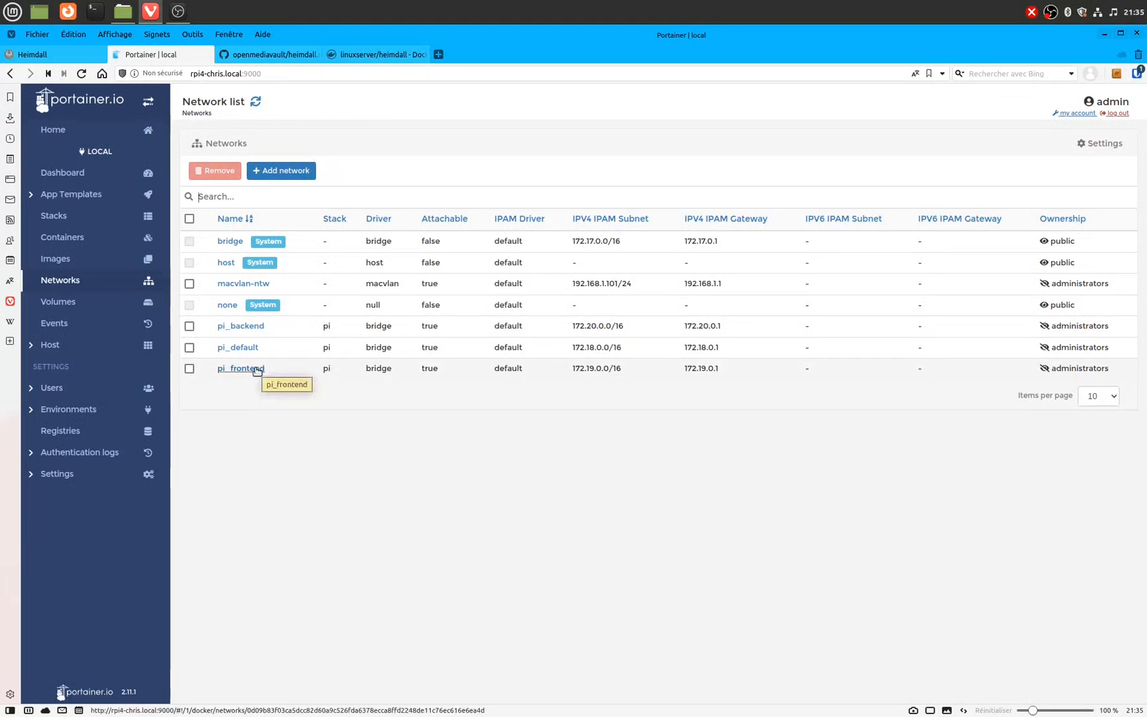
# Step: Start a new Portainer stack in a second tab and name it heimdall
pyautogui.middleClick(63, 220)
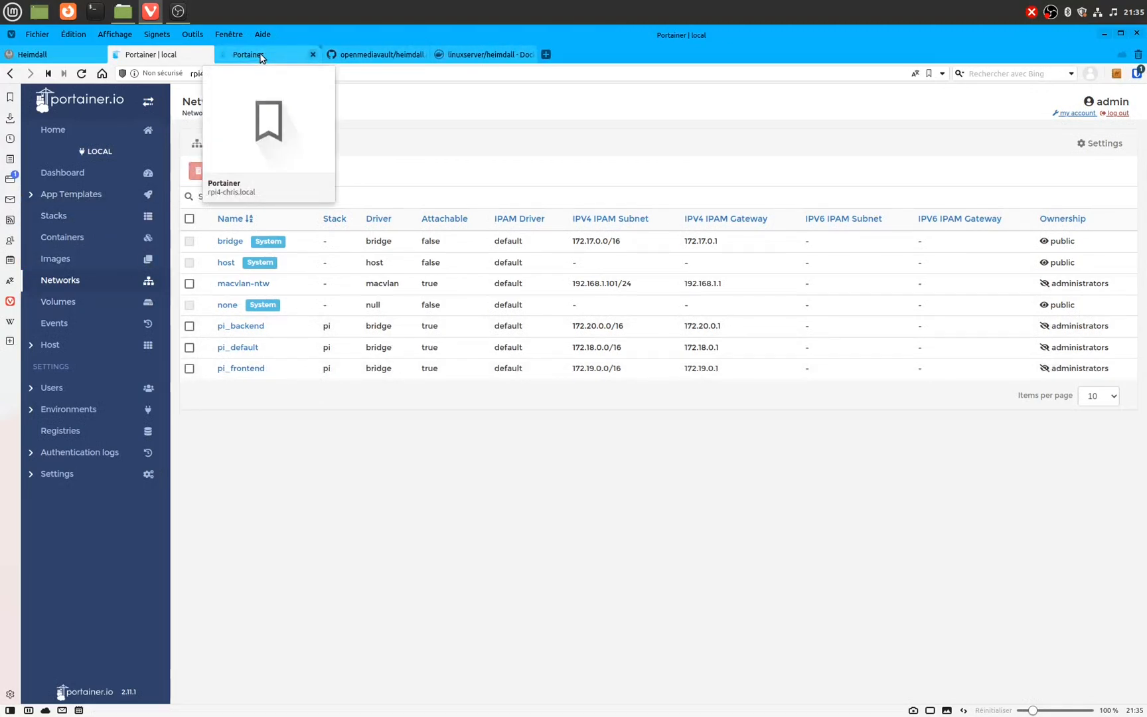
pyautogui.click(260, 58)
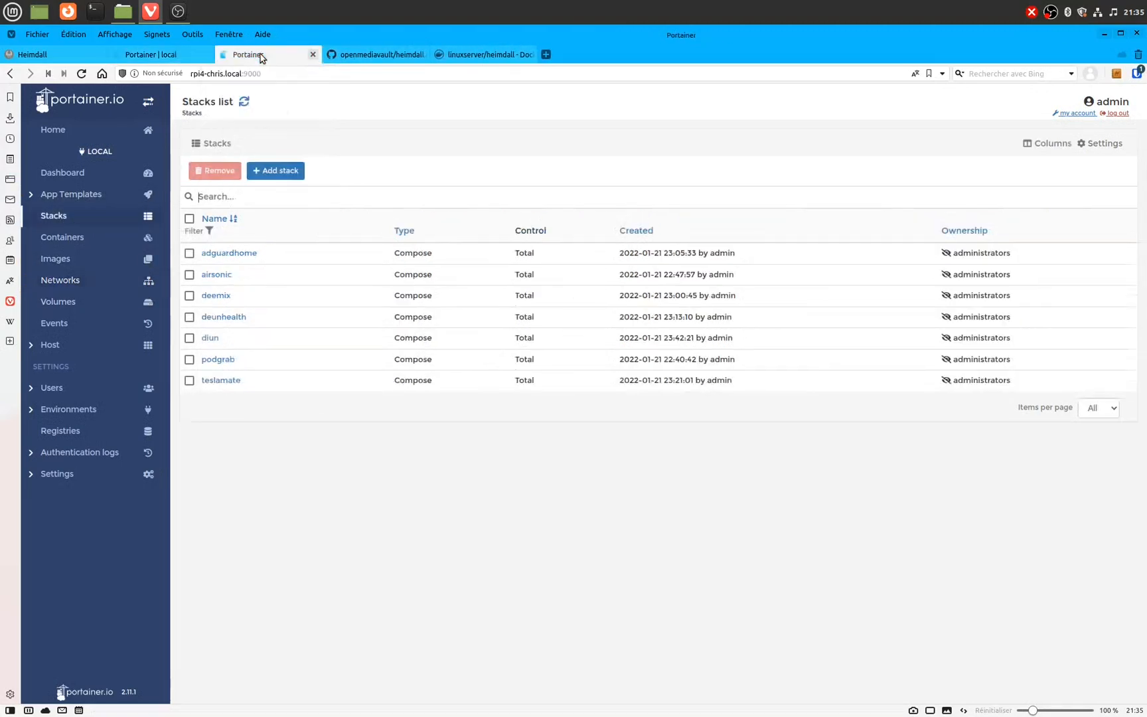
pyautogui.click(284, 175)
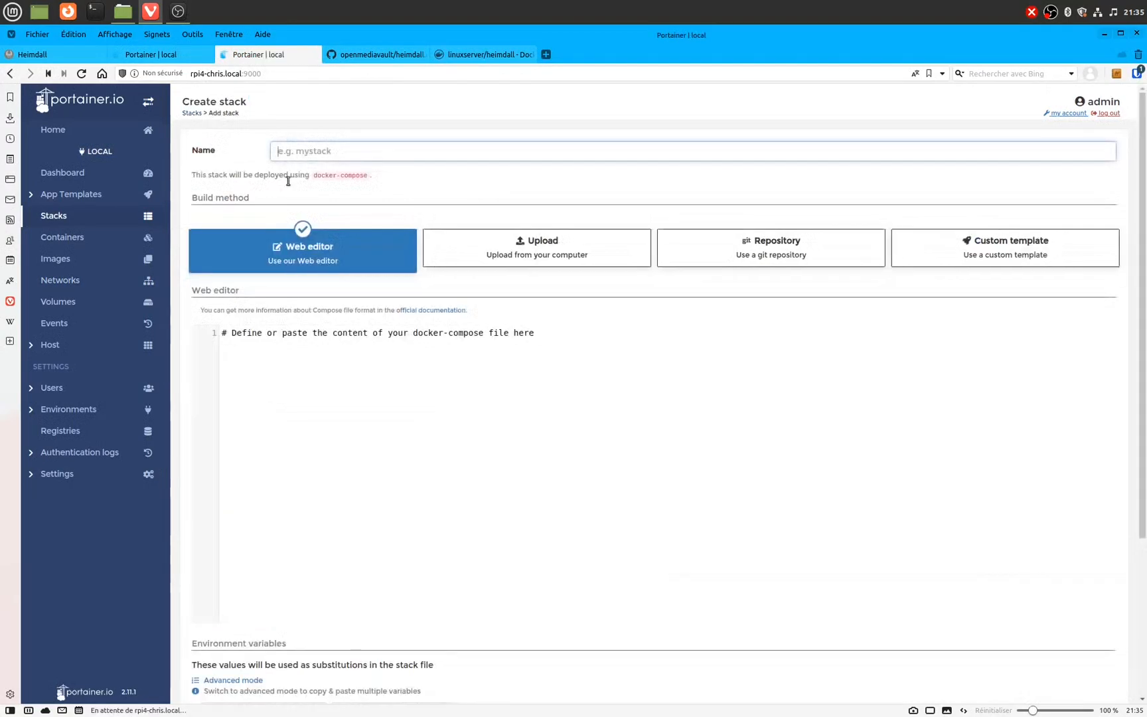
pyautogui.write('heimdall')
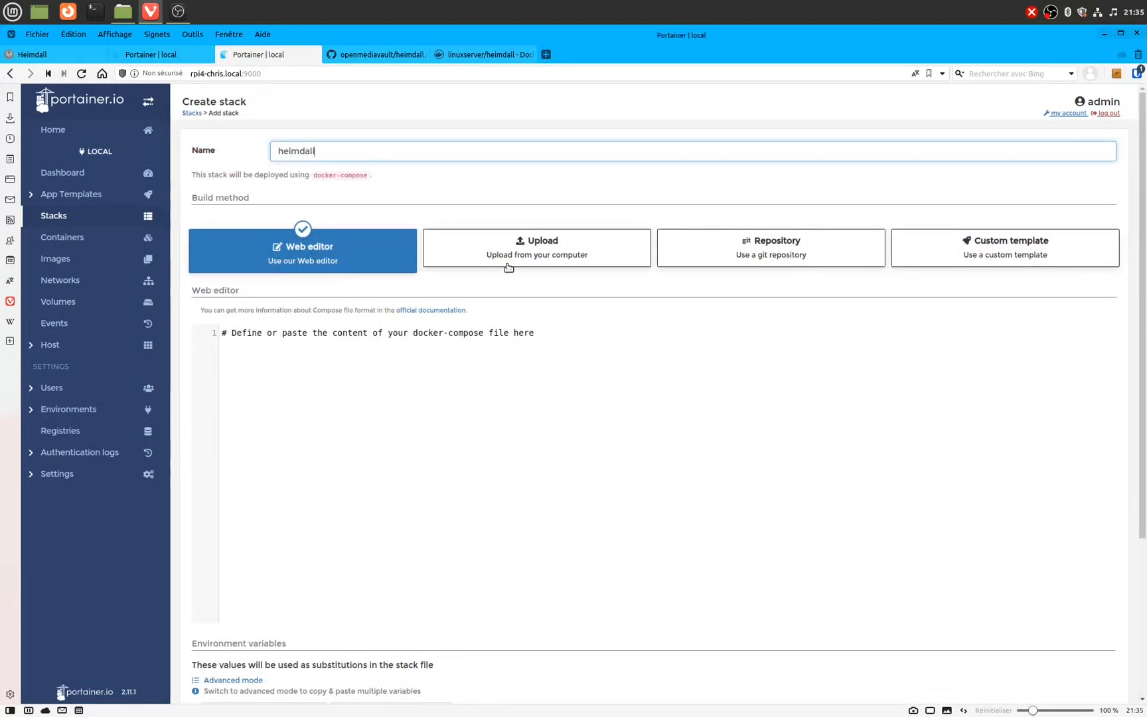
pyautogui.click(361, 340)
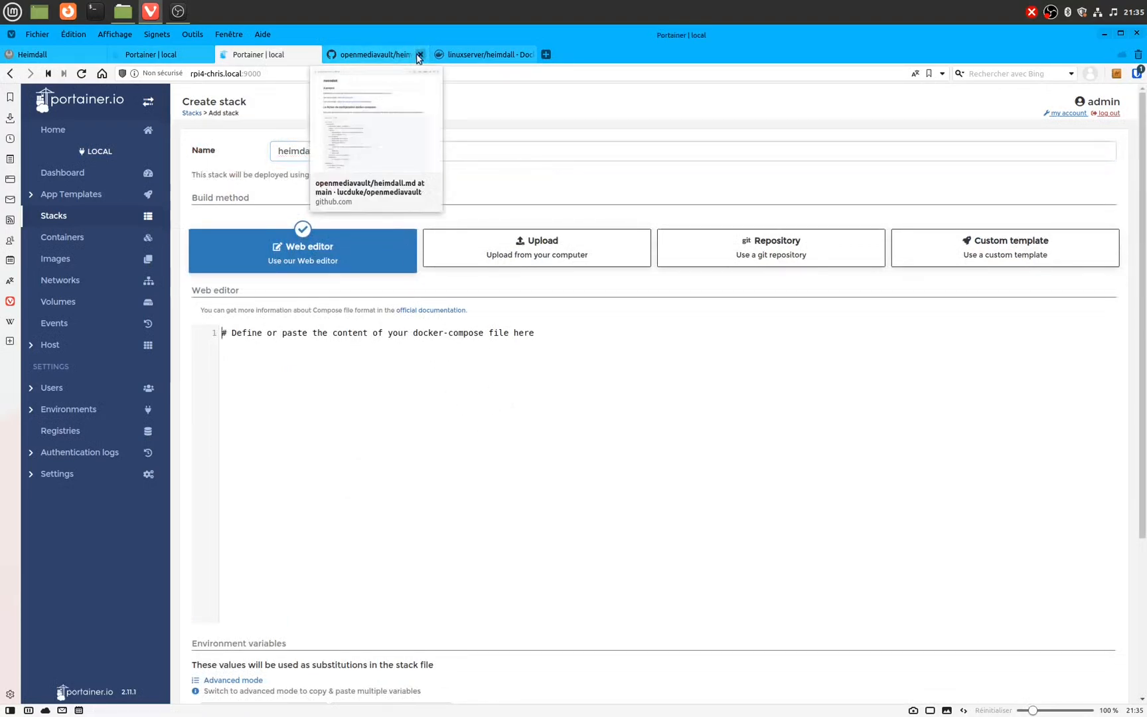
# Step: Copy the guide's docker-compose file from GitHub and paste it into the stack's web editor
pyautogui.click(389, 56)
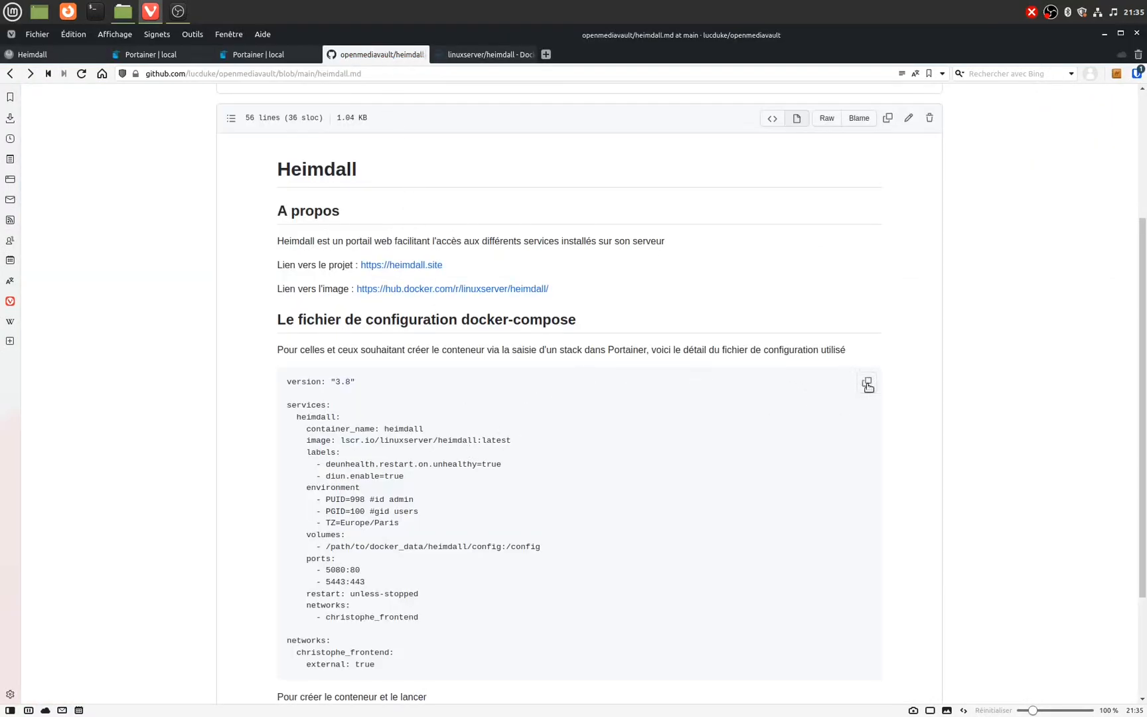
pyautogui.click(868, 383)
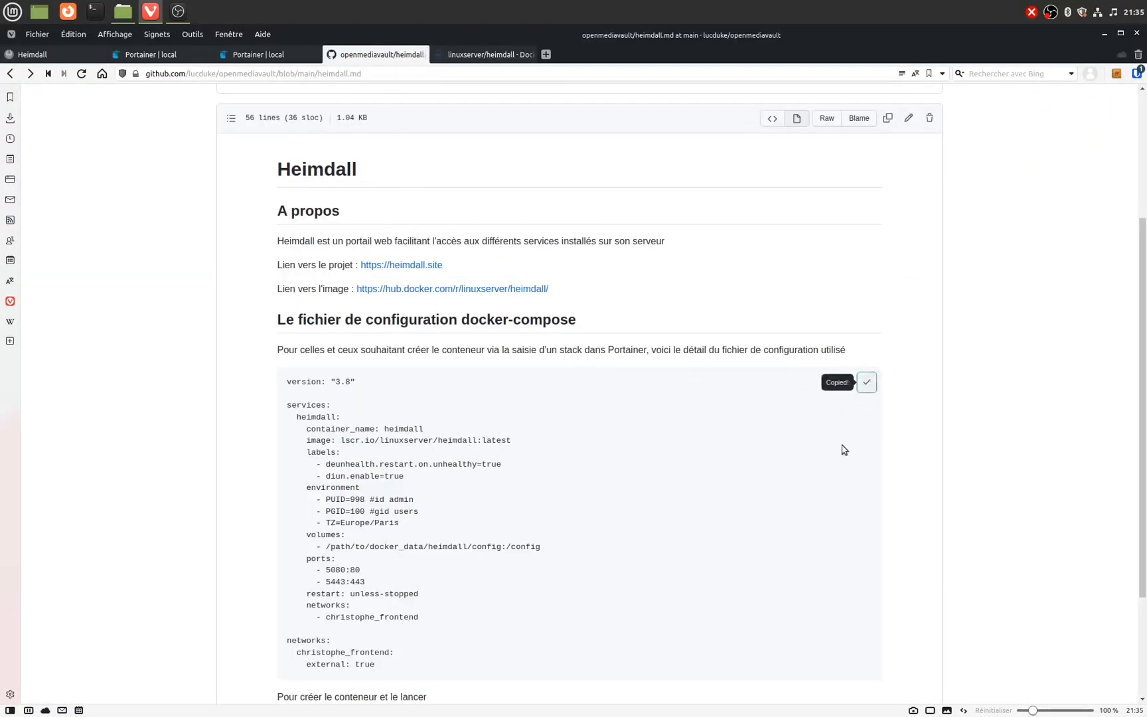
pyautogui.click(269, 53)
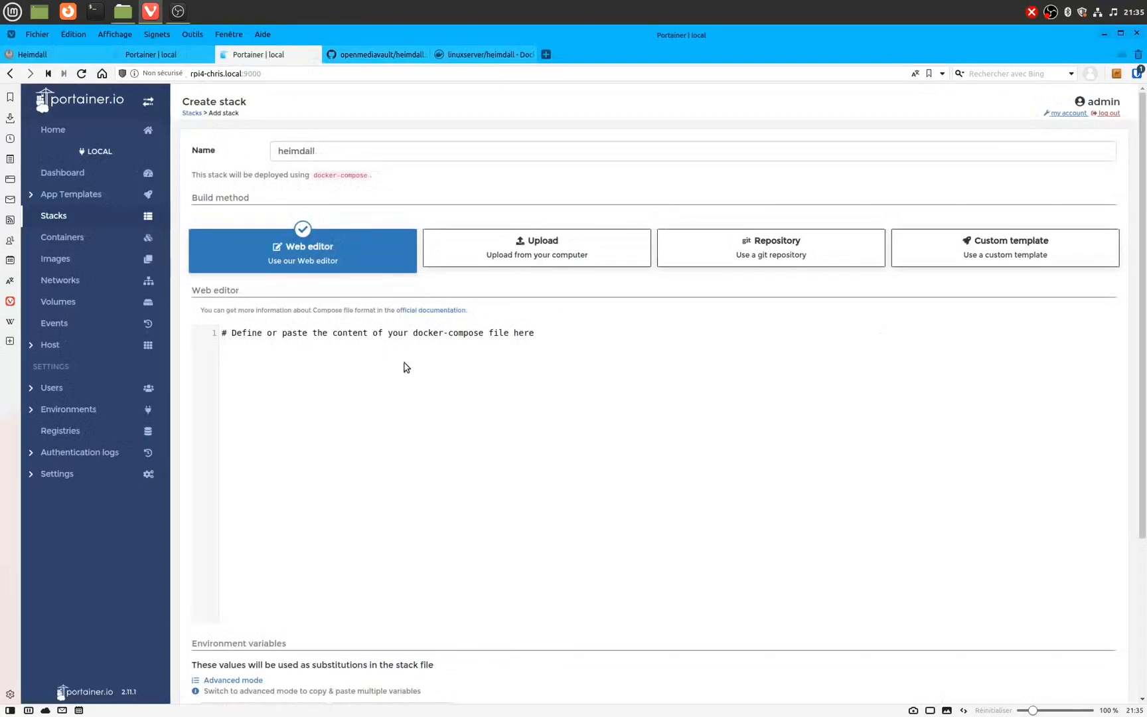
pyautogui.click(406, 367)
pyautogui.hotkey('ctrl', 'v')
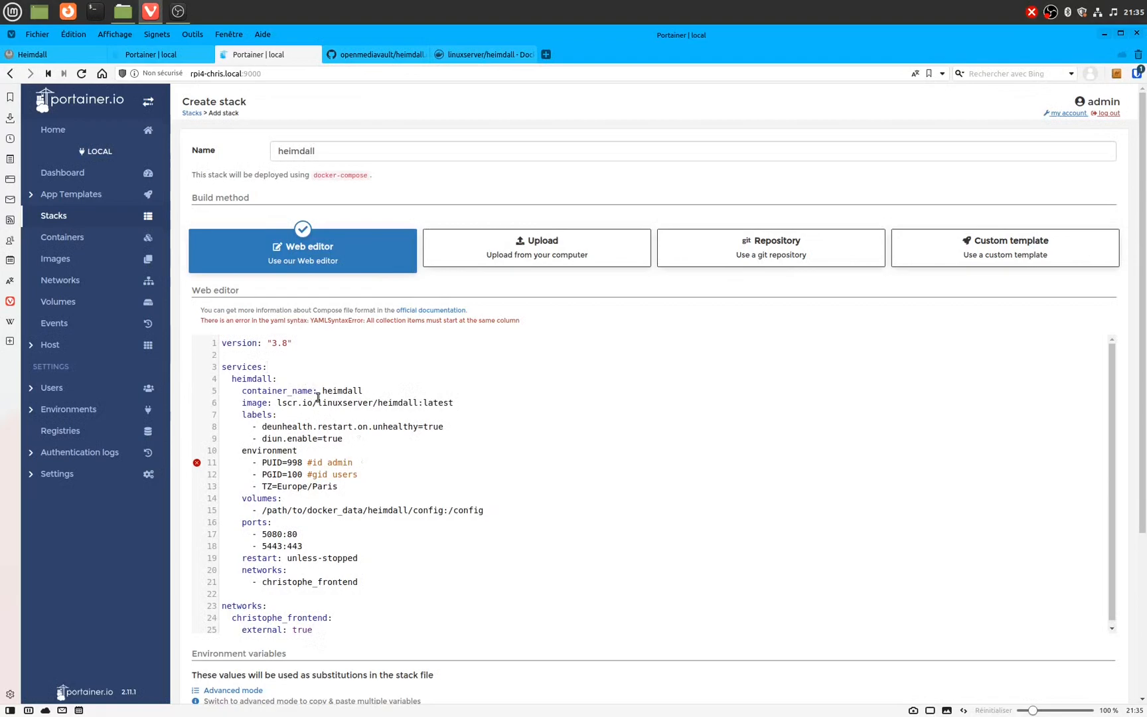
# Step: Replace the image tag latest with arm64v8-latest copied from Docker Hub's architectures table
pyautogui.doubleClick(325, 391)
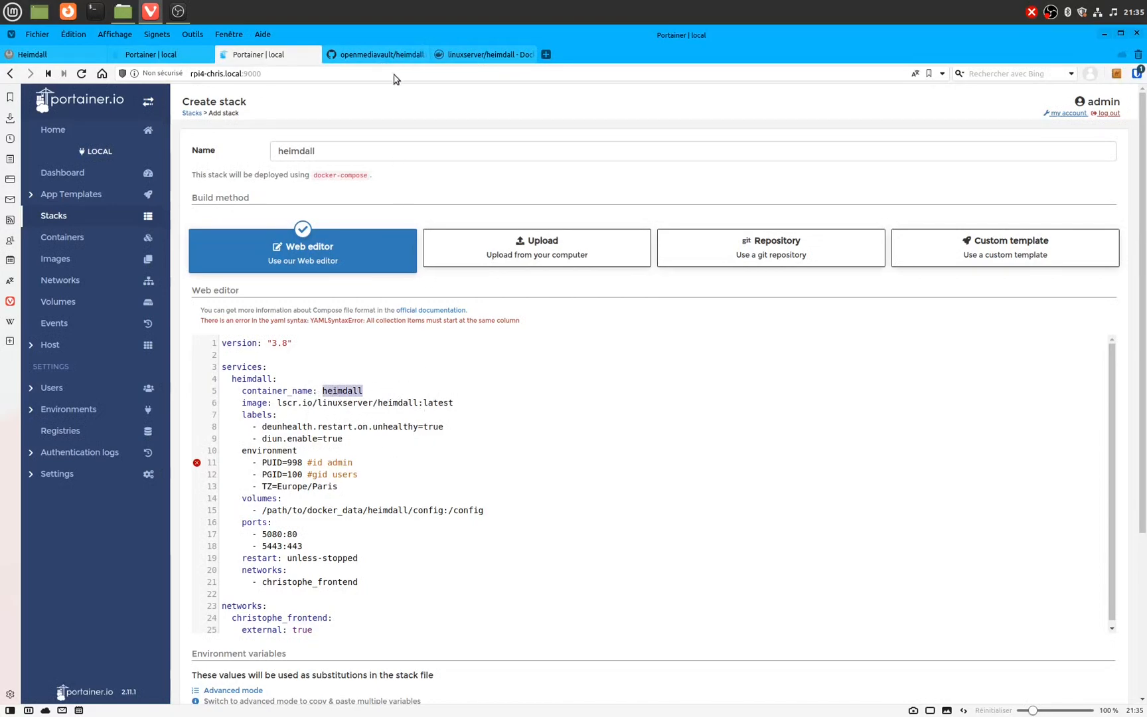
pyautogui.click(471, 402)
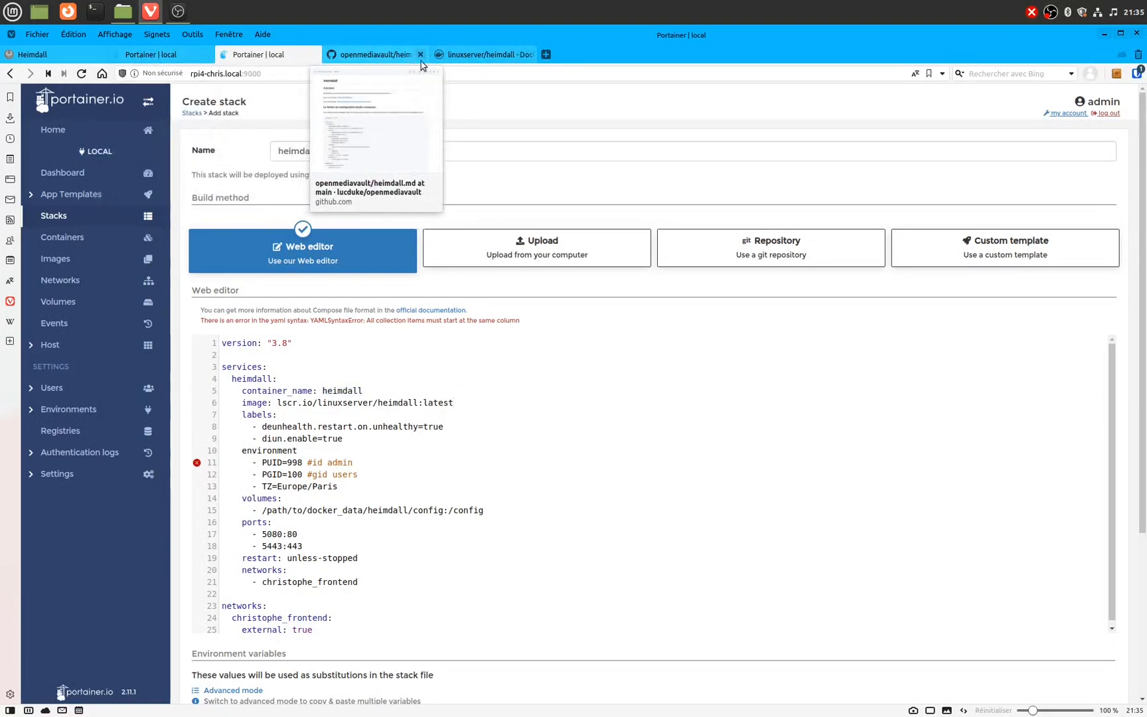
pyautogui.click(474, 55)
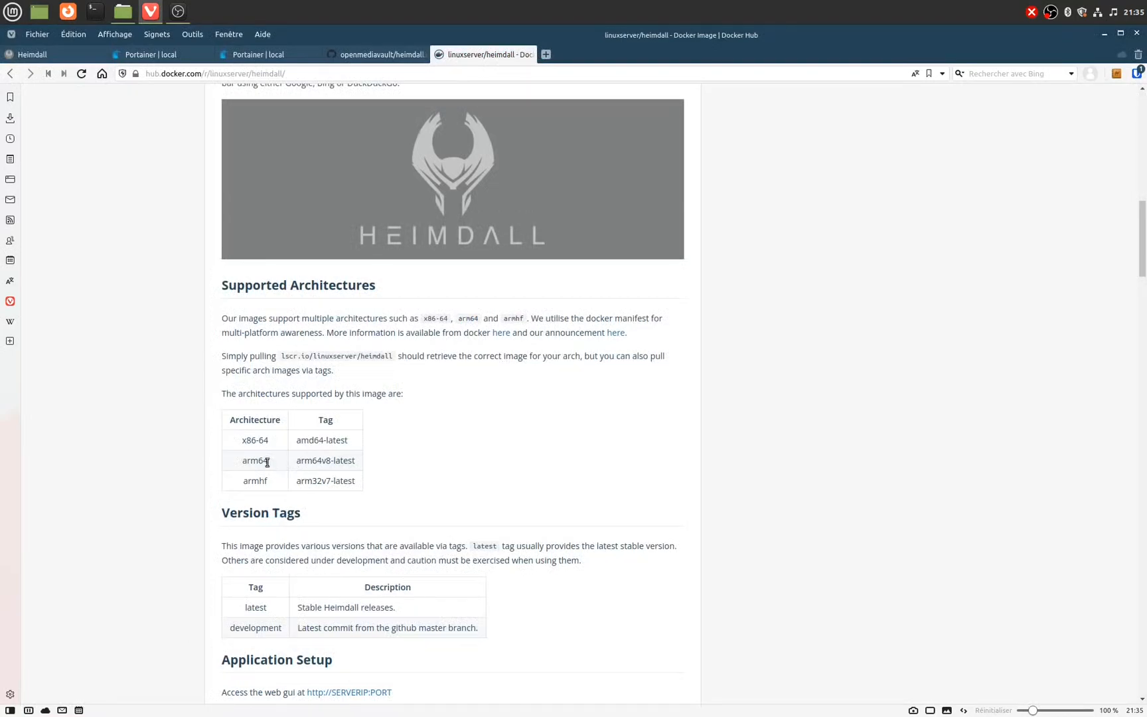
pyautogui.moveTo(296, 461); pyautogui.dragTo(358, 465)
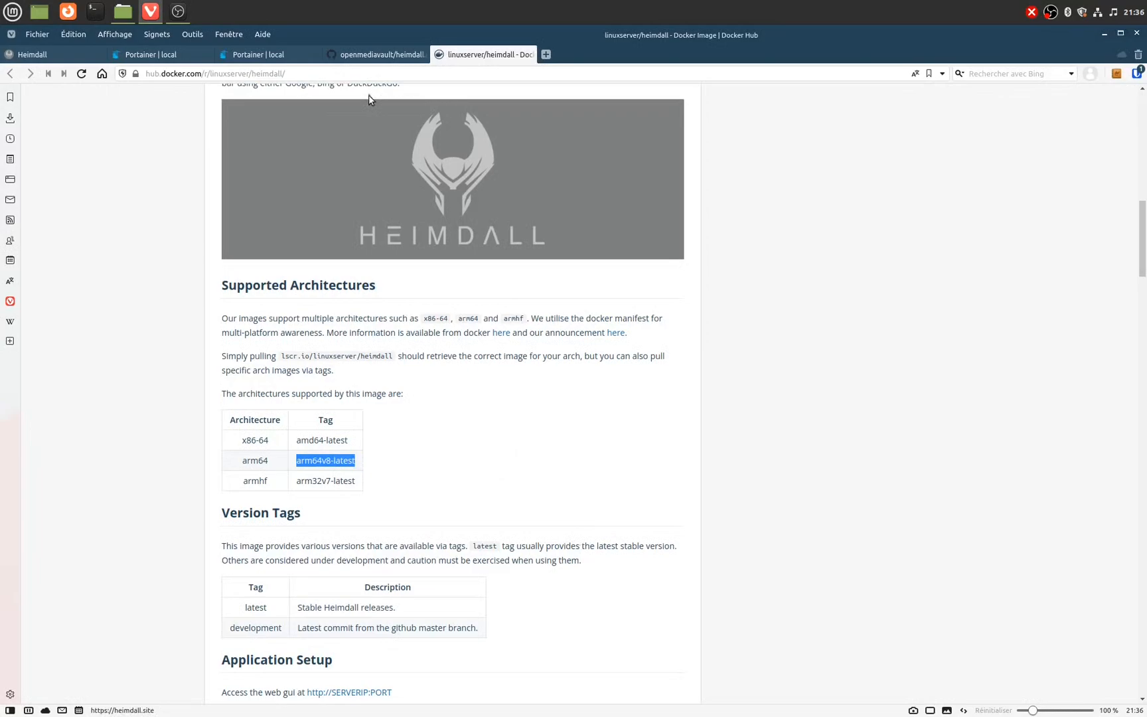
pyautogui.click(259, 55)
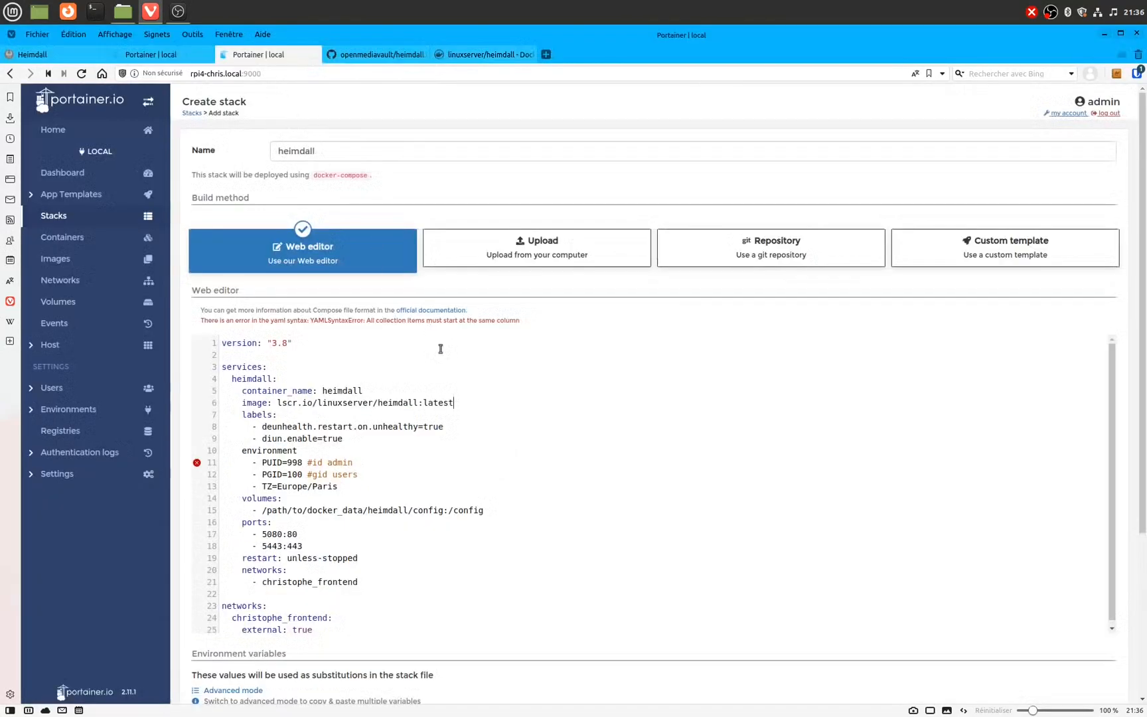
pyautogui.moveTo(422, 402); pyautogui.dragTo(458, 402)
pyautogui.hotkey('ctrl', 'v')
# Step: Check the heimdall image's tag list on Docker Hub, then return to the stack editor
pyautogui.click(484, 54)
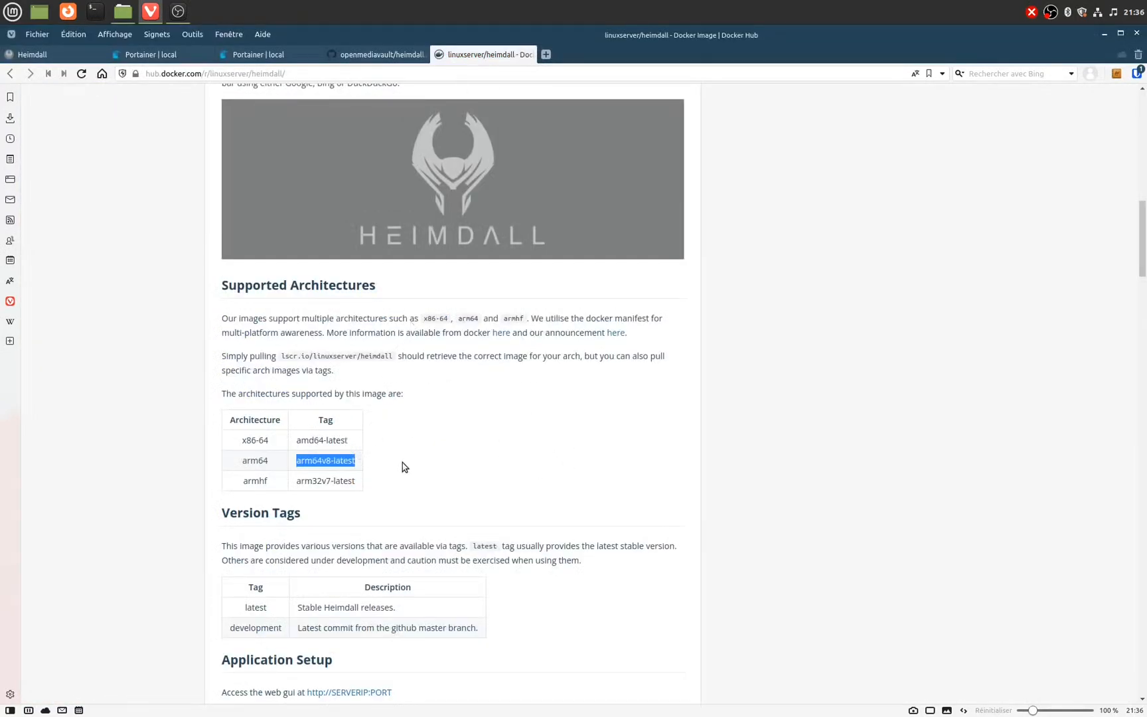
pyautogui.scroll(-3, 404, 466)
pyautogui.scroll(10, 409, 466)
pyautogui.scroll(5, 433, 508)
pyautogui.click(296, 296)
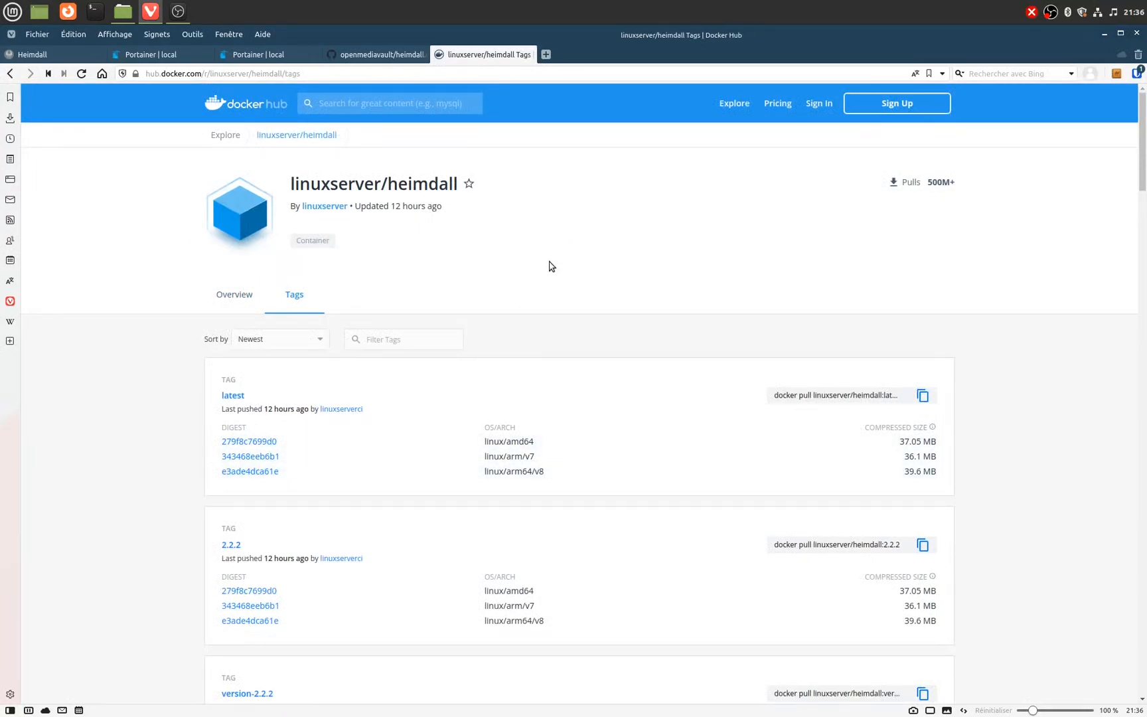
pyautogui.click(262, 54)
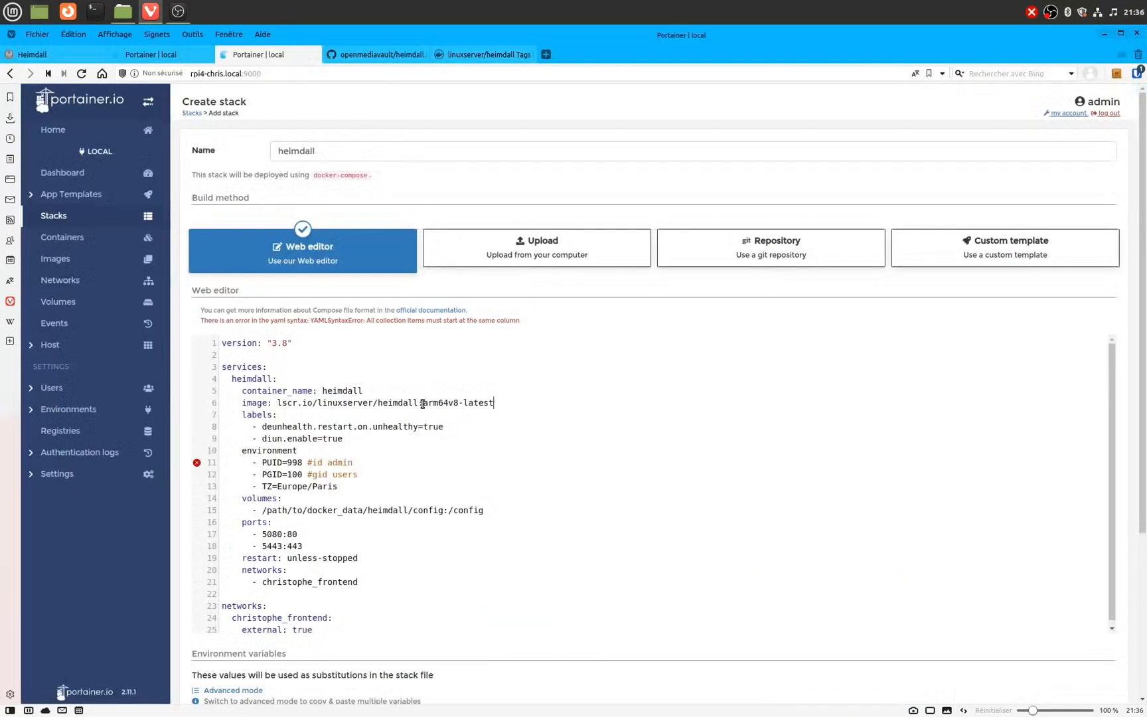
# Step: Revert the image tag to latest and add the missing colon after 'environment' on line 10
pyautogui.moveTo(424, 402); pyautogui.dragTo(464, 403)
pyautogui.press('Delete')
pyautogui.moveTo(451, 427); pyautogui.dragTo(379, 427)
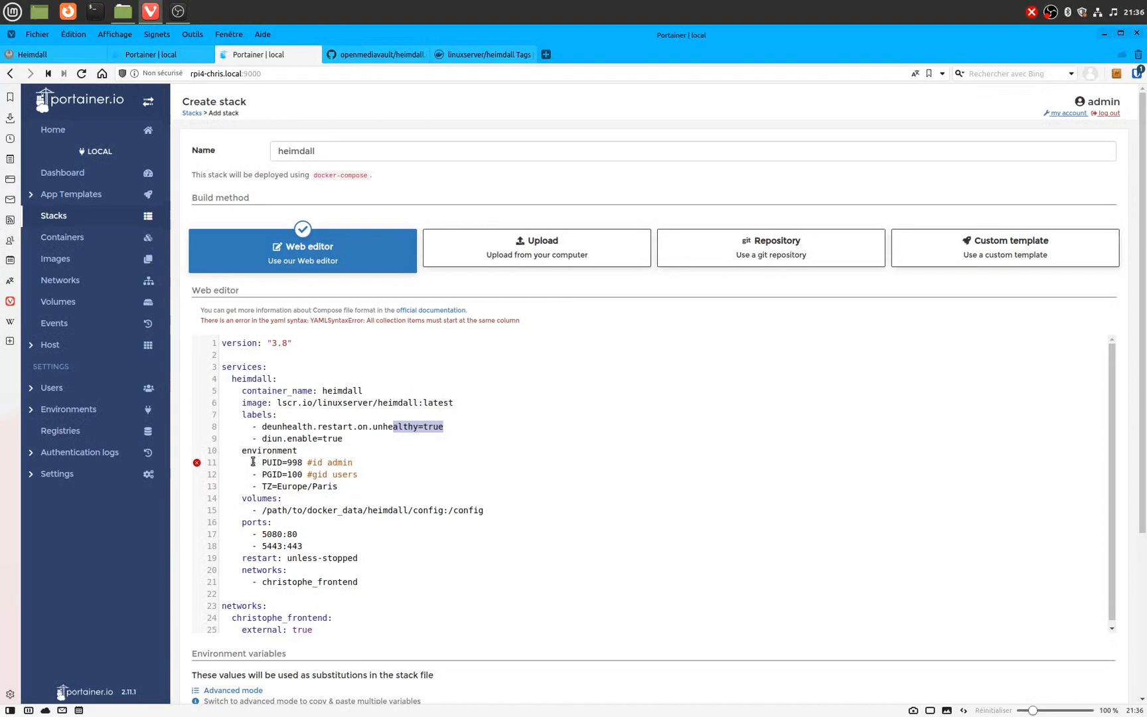
pyautogui.click(251, 462)
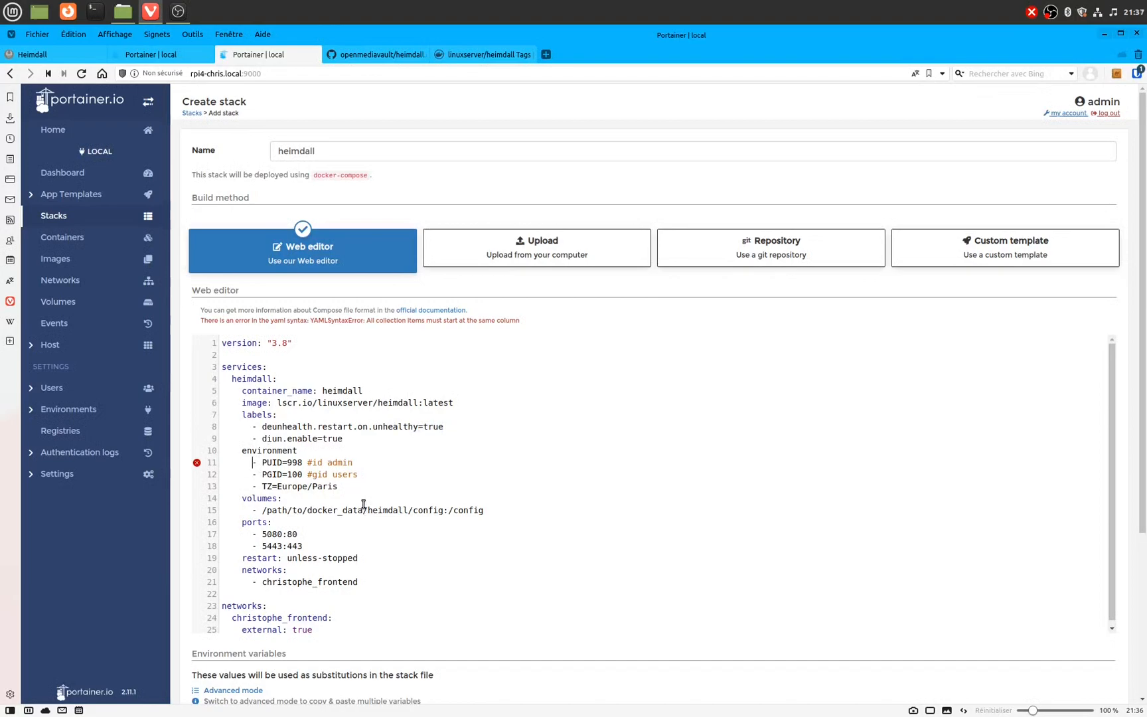
pyautogui.click(320, 452)
pyautogui.write(':')
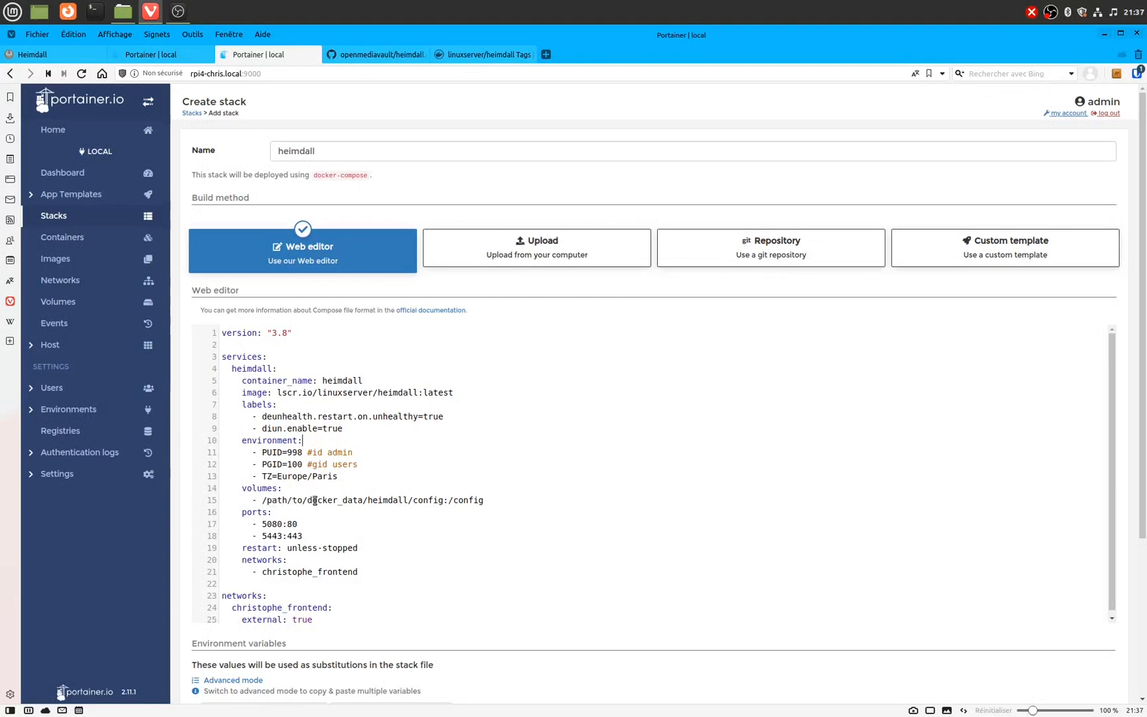
# Step: Fill the volume path placeholders with 'home' and 'pi', then select container port 80 on line 17
pyautogui.doubleClick(390, 502)
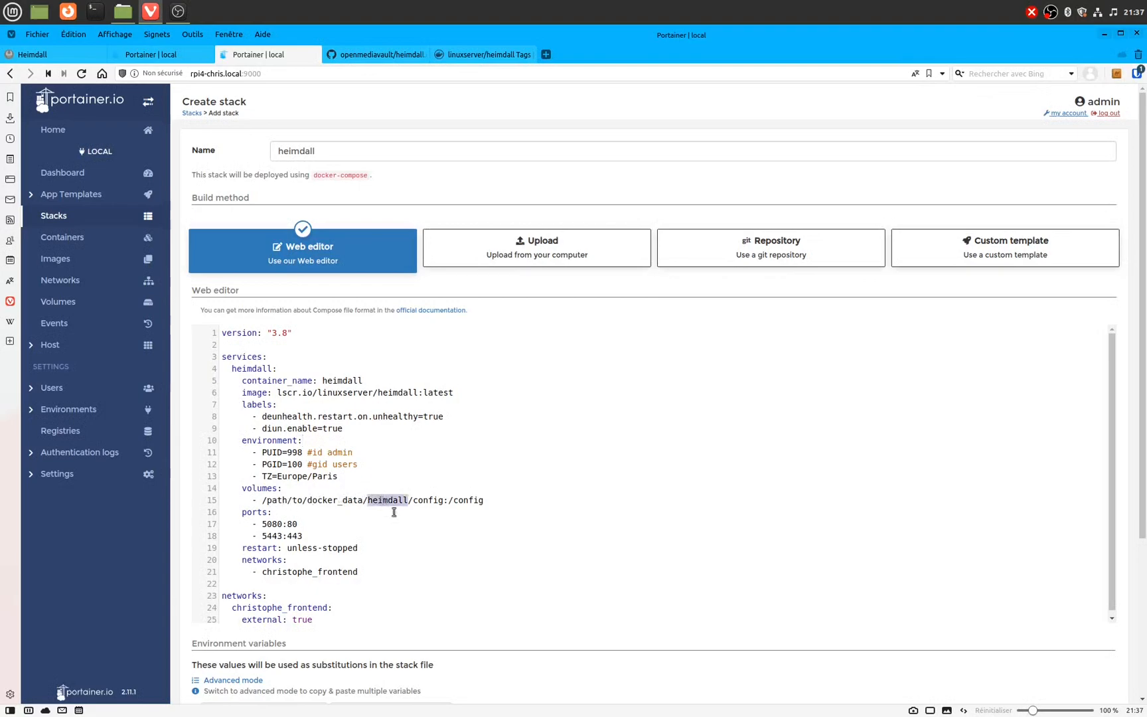
pyautogui.doubleClick(435, 503)
pyautogui.doubleClick(281, 502)
pyautogui.write('home')
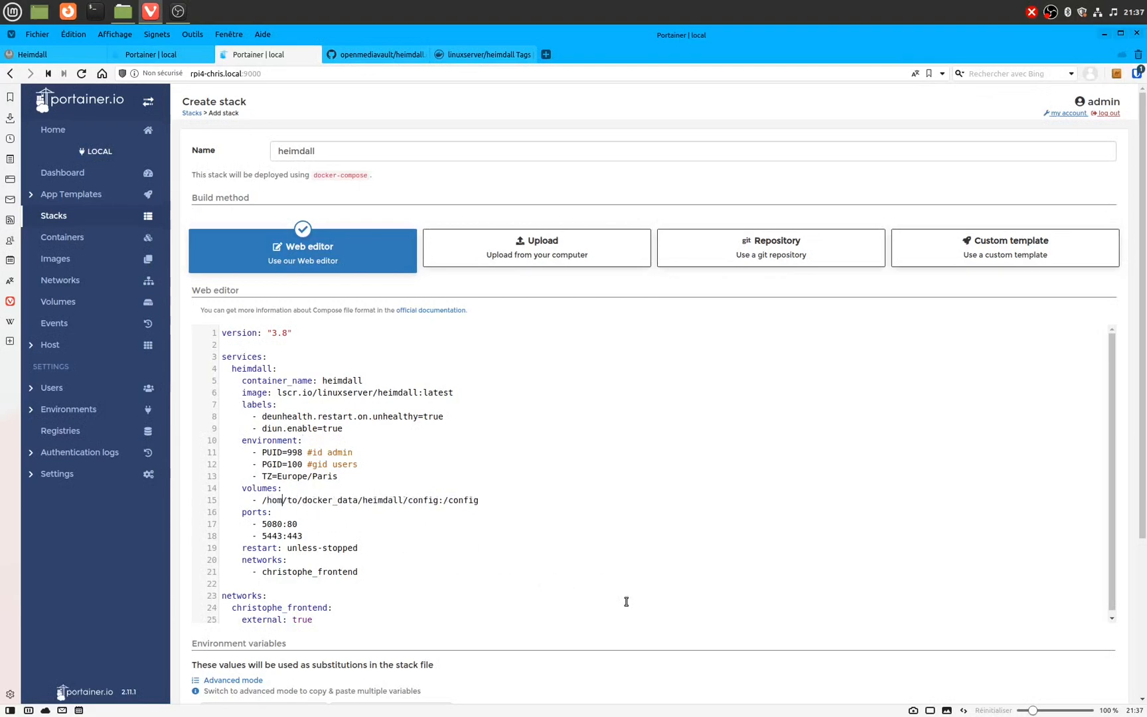
pyautogui.hotkey('ctrl', 'shift', 'Right')
pyautogui.write('pi')
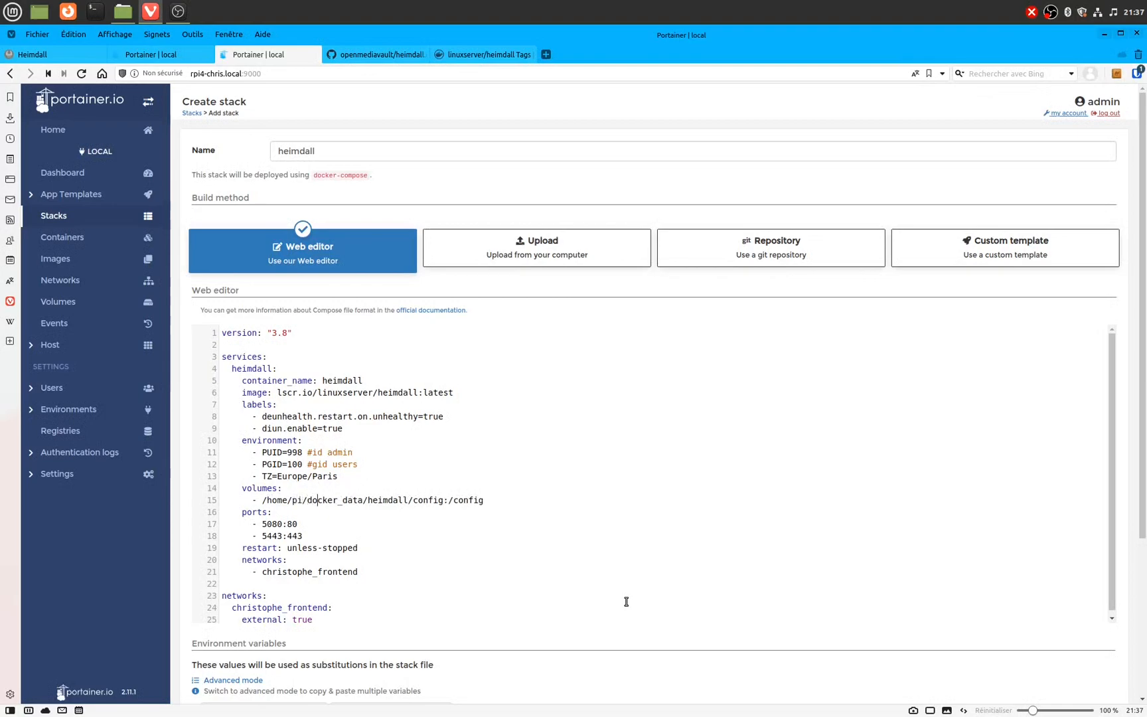
pyautogui.press('Right')
pyautogui.press('Down')
pyautogui.moveTo(288, 525); pyautogui.dragTo(298, 536)
# Step: Confirm pi_frontend exists, then change line 21's christophe_frontend network to pi_frontend
pyautogui.click(148, 56)
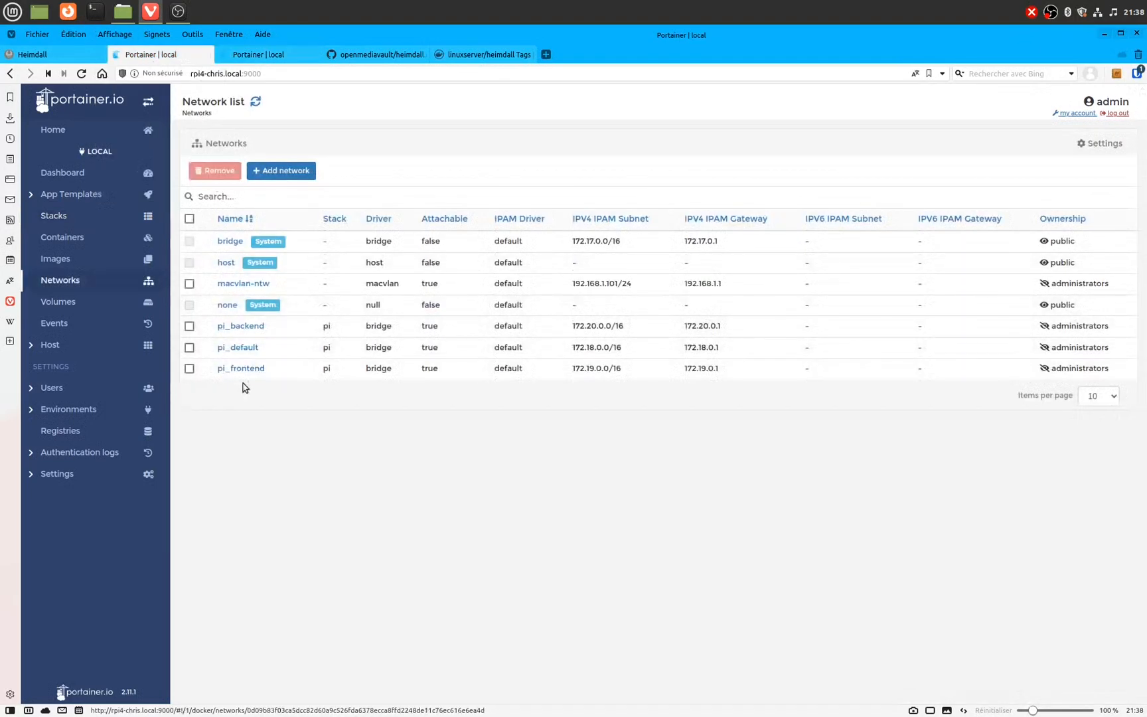
pyautogui.click(257, 62)
pyautogui.doubleClick(299, 572)
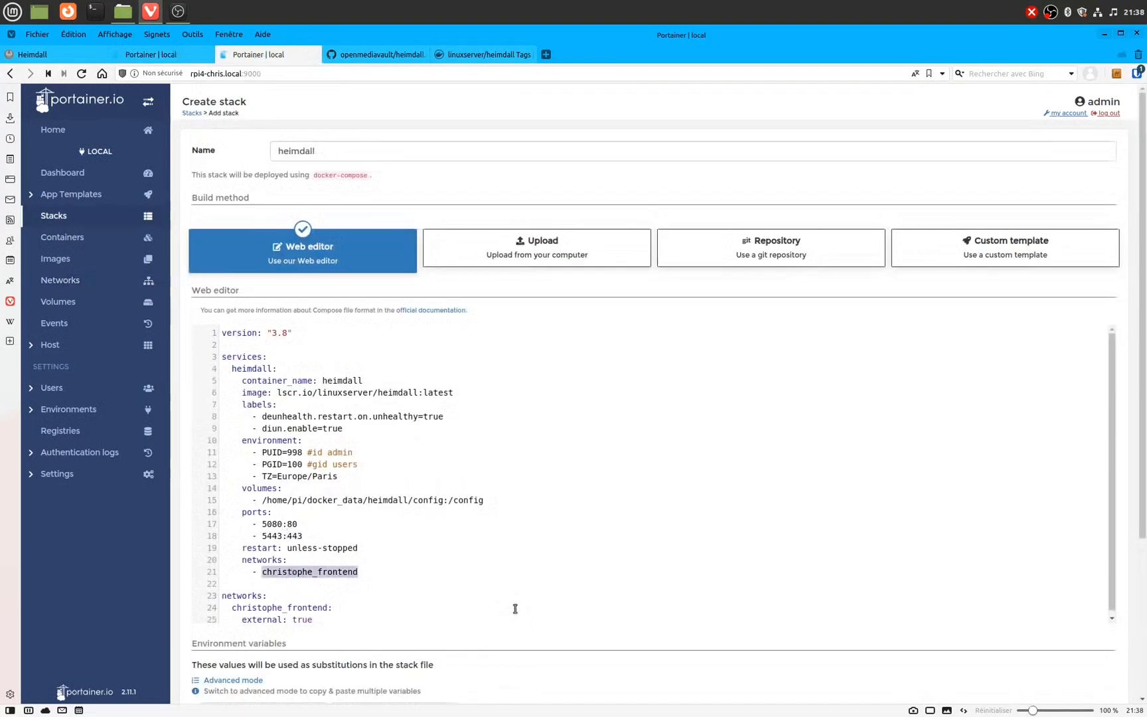
pyautogui.press('Left')
pyautogui.hotkey('shift', 'Right')
pyautogui.hotkey('shift', 'Right')
pyautogui.hotkey('shift', 'Right')
pyautogui.hotkey('shift', 'Right')
pyautogui.hotkey('shift', 'Right')
pyautogui.hotkey('shift', 'Right')
pyautogui.hotkey('shift', 'Right')
pyautogui.hotkey('shift', 'Right')
pyautogui.hotkey('shift', 'Right')
pyautogui.hotkey('shift', 'Right')
pyautogui.write('pi')
# Step: Change the top-level network name on line 24 from christophe to pi as well
pyautogui.press('Down')
pyautogui.press('Down')
pyautogui.press('Down')
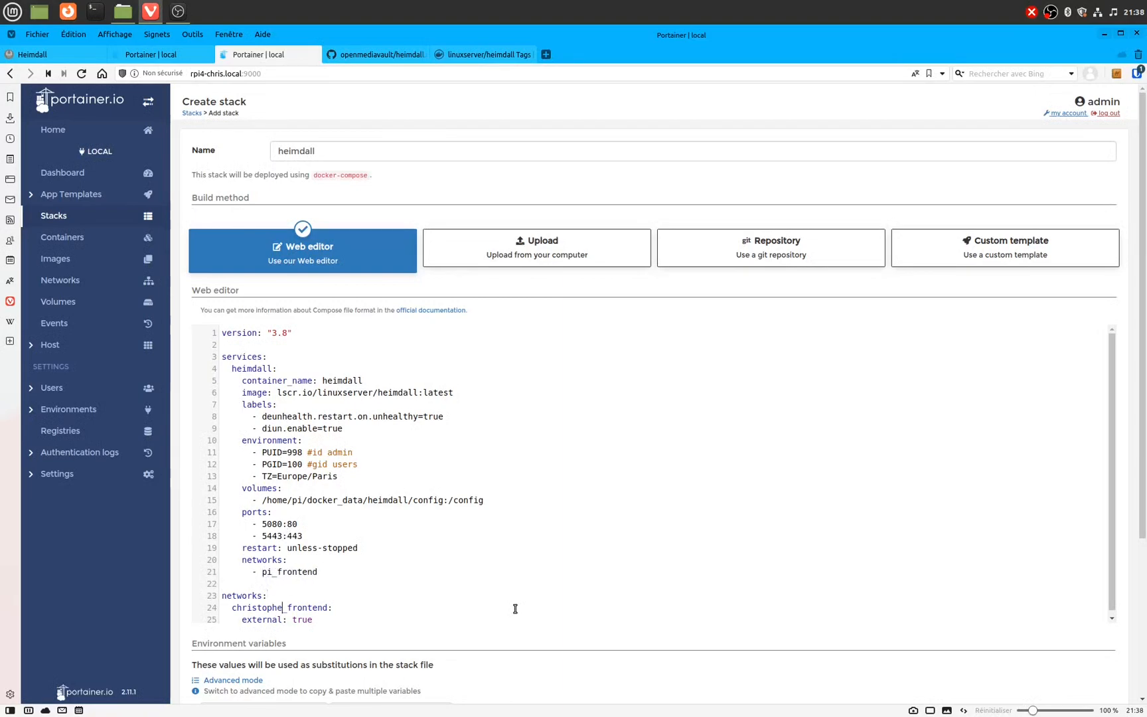
pyautogui.hotkey('shift', 'Right')
pyautogui.hotkey('shift', 'Right')
pyautogui.hotkey('shift', 'Right')
pyautogui.hotkey('shift', 'Right')
pyautogui.hotkey('shift', 'Right')
pyautogui.hotkey('shift', 'Right')
pyautogui.hotkey('shift', 'Right')
pyautogui.hotkey('shift', 'Right')
pyautogui.hotkey('shift', 'Right')
pyautogui.hotkey('shift', 'Right')
pyautogui.write('pi')
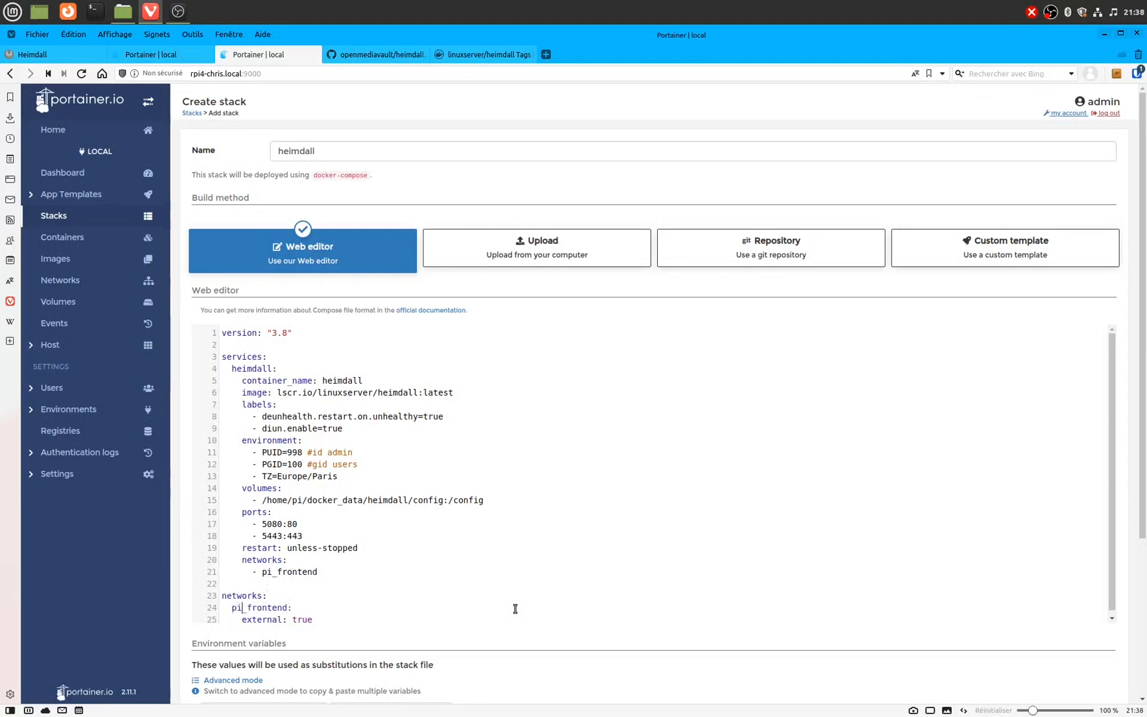
pyautogui.press('Right')
pyautogui.press('Right')
pyautogui.press('Down')
pyautogui.press('Right')
pyautogui.press('Right')
pyautogui.press('Right')
pyautogui.press('Right')
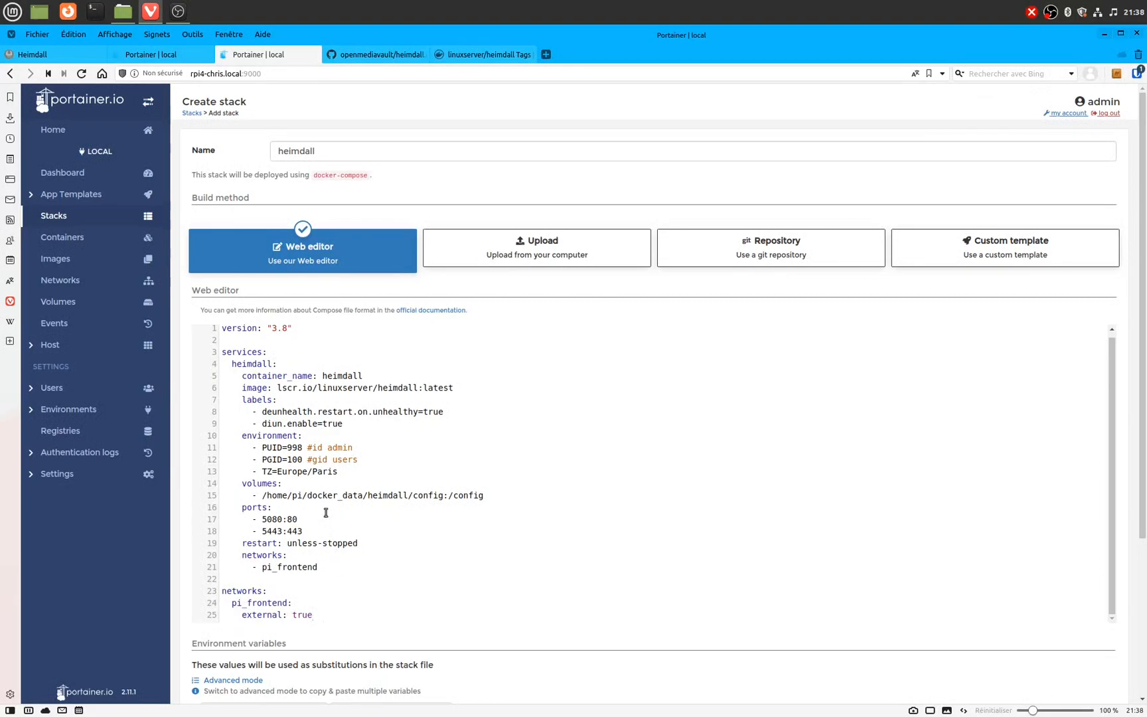
pyautogui.scroll(1, 326, 512)
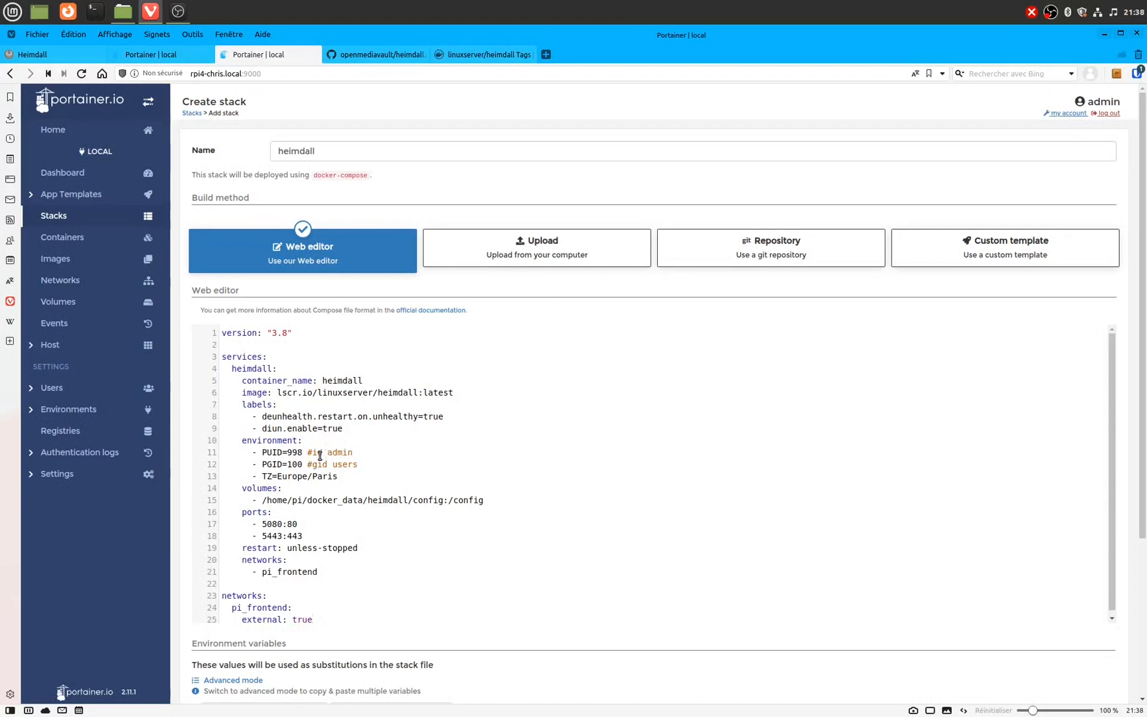
pyautogui.moveTo(557, 715)
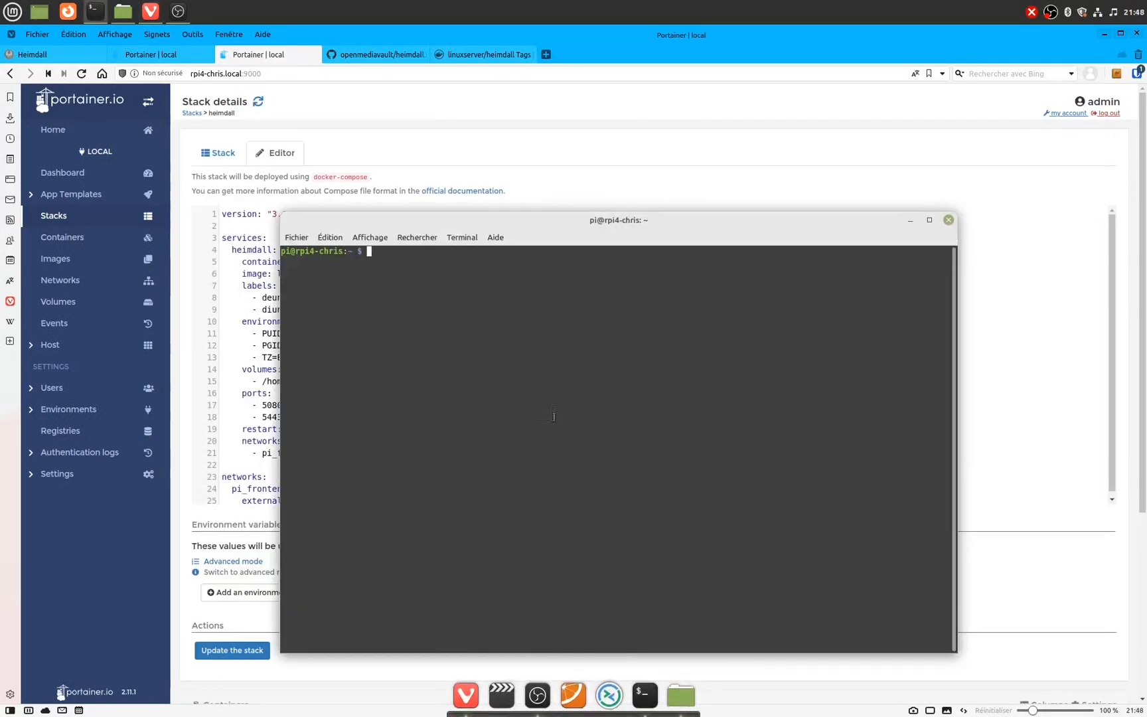
# Step: Run 'id pi' in the terminal and highlight uid 1000 and the users group 100
pyautogui.write('id pi')
pyautogui.press('Return')
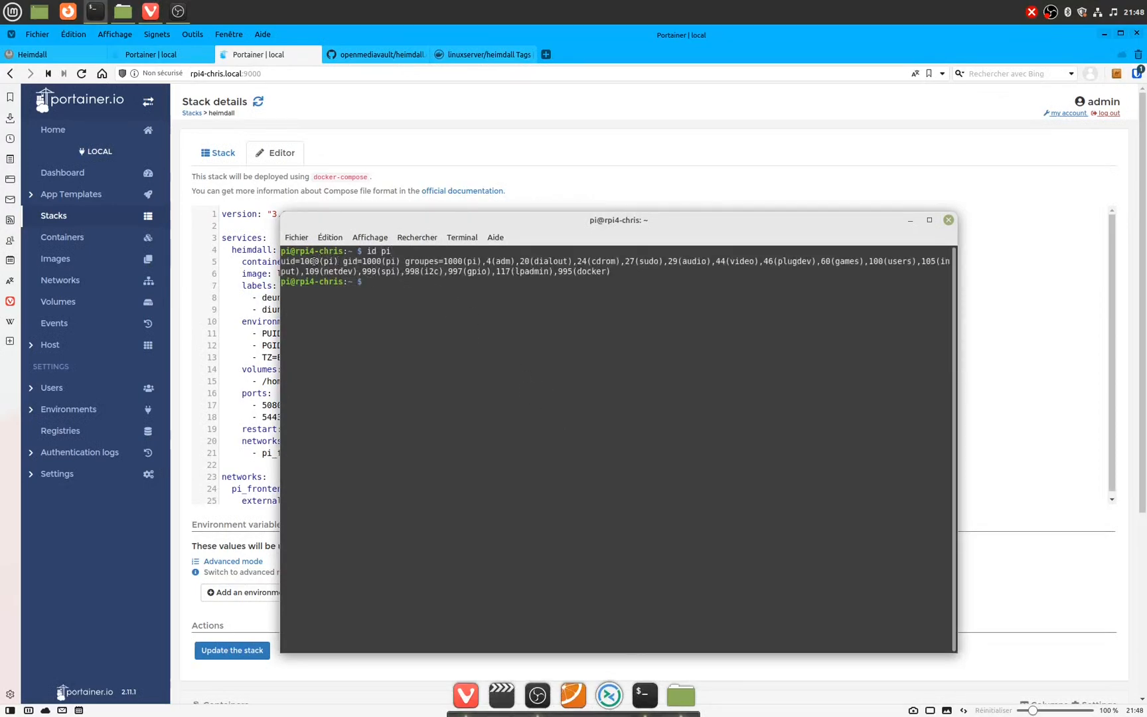
pyautogui.doubleClick(312, 261)
pyautogui.click(878, 261)
pyautogui.doubleClick(877, 261)
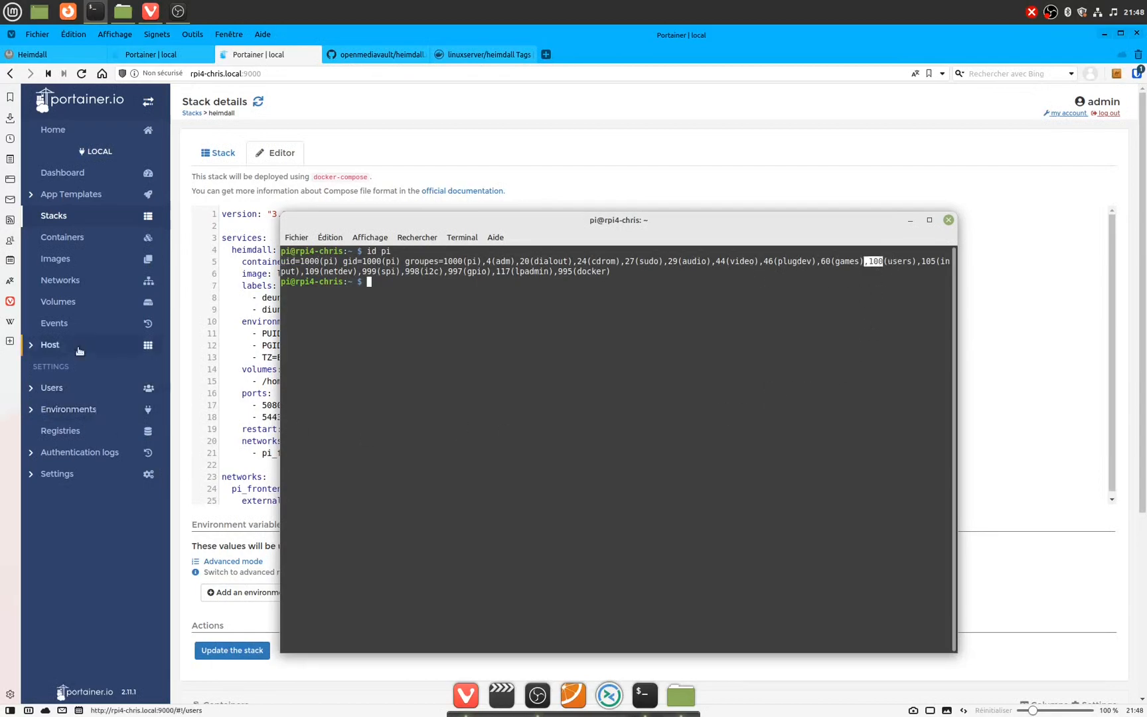
pyautogui.click(240, 308)
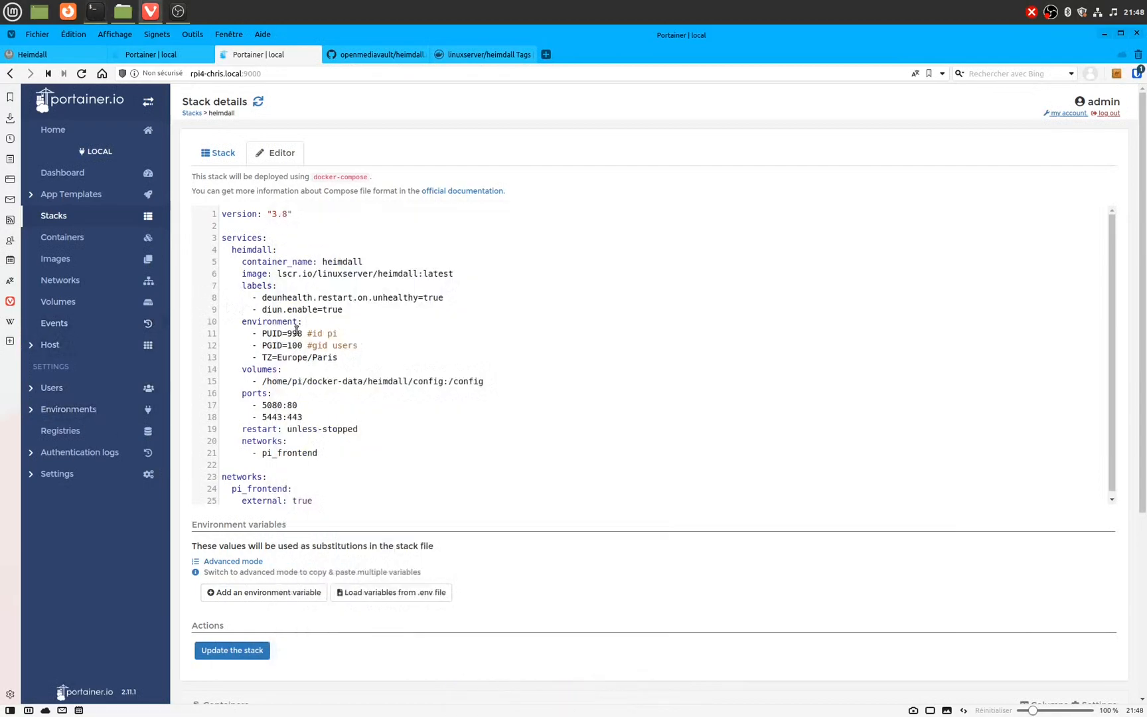
# Step: Change PUID from 998 to 1000, leave PGID at 100, and update the heimdall stack
pyautogui.doubleClick(294, 332)
pyautogui.write('1000')
pyautogui.doubleClick(294, 345)
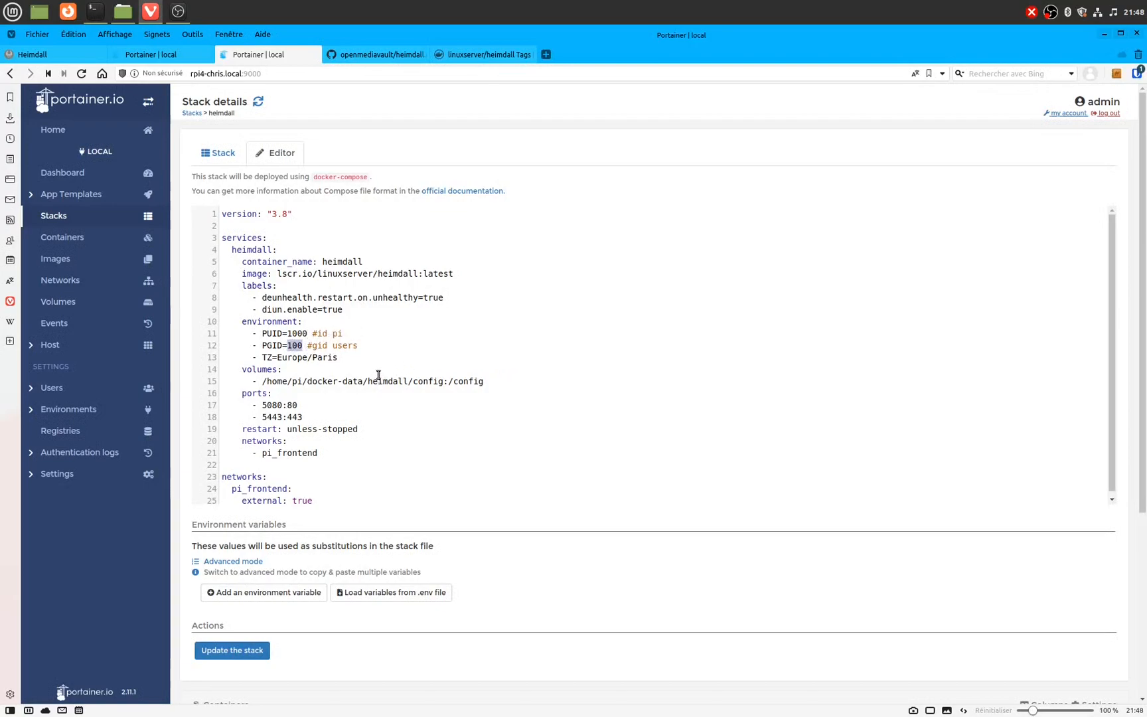
pyautogui.click(260, 650)
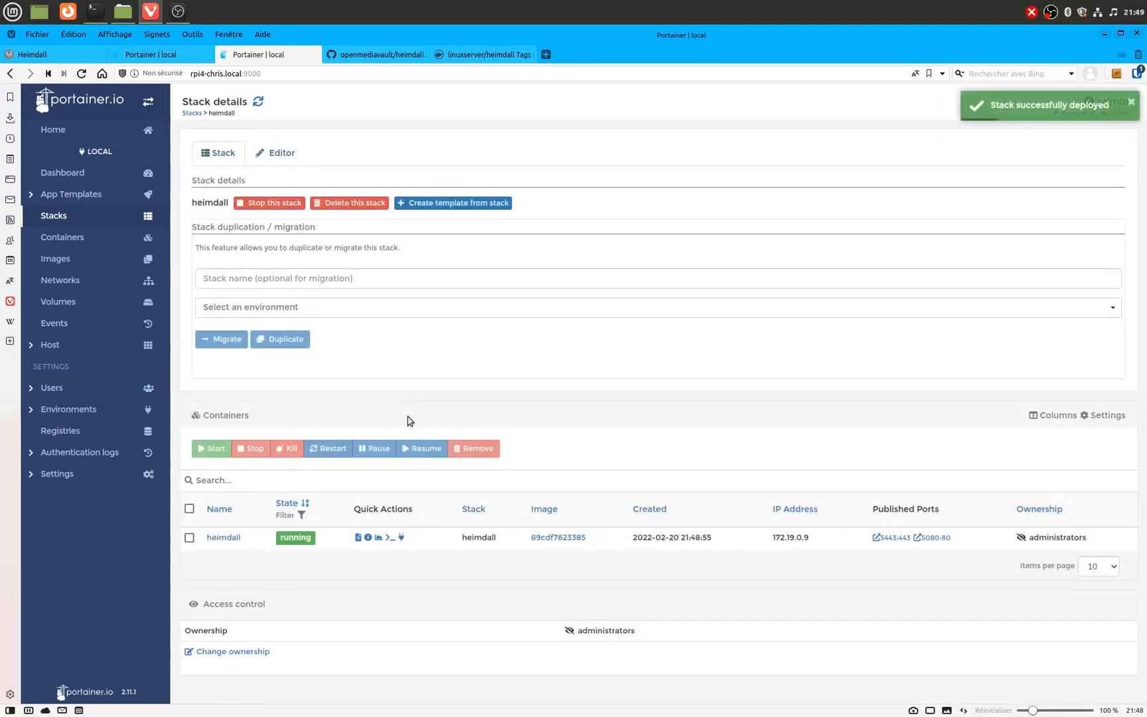
# Step: View the heimdall container's logs, then open its 5080 port link to load the empty dashboard
pyautogui.click(357, 538)
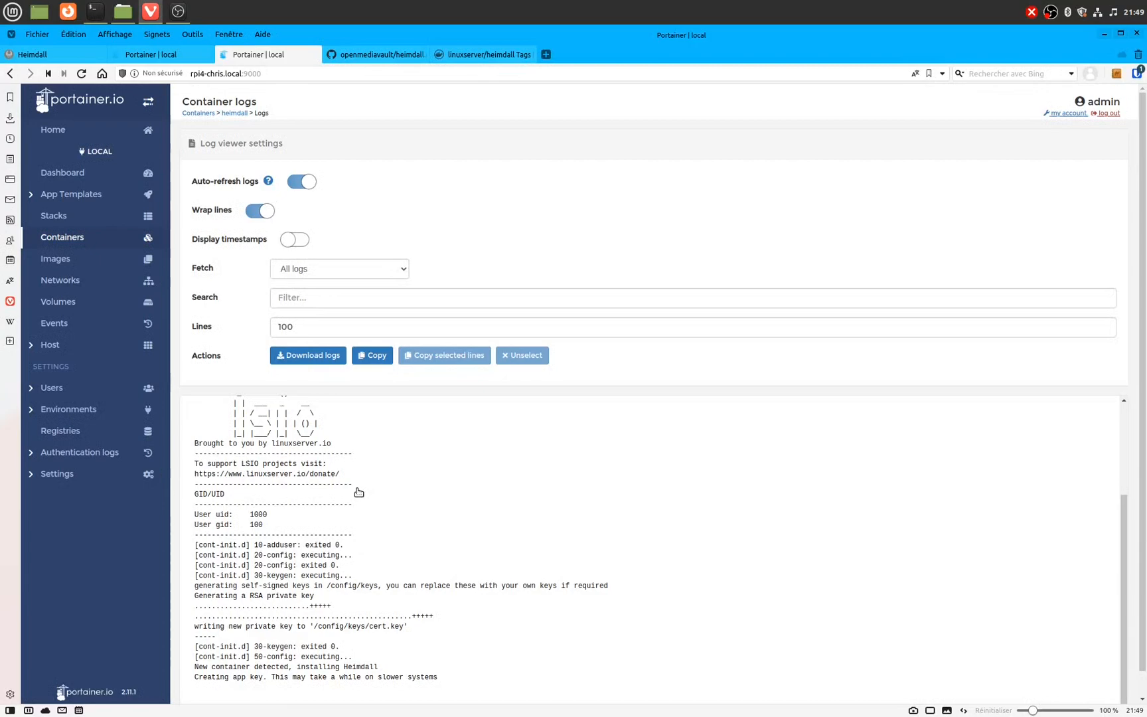
pyautogui.click(78, 243)
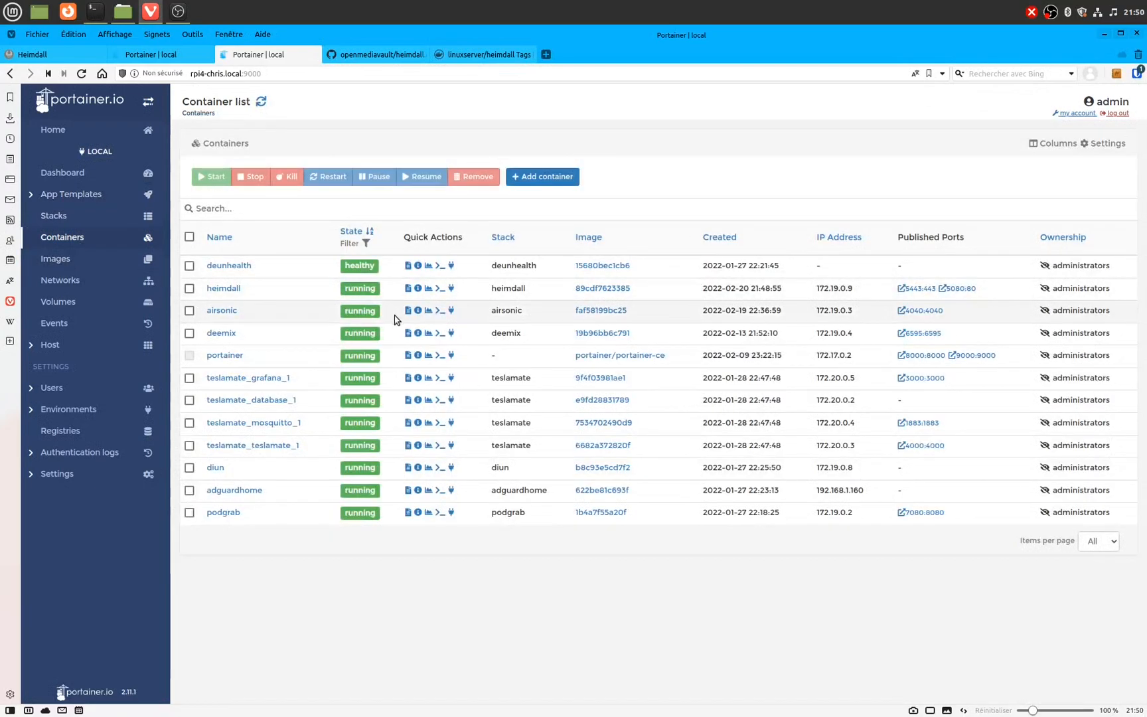
pyautogui.click(967, 290)
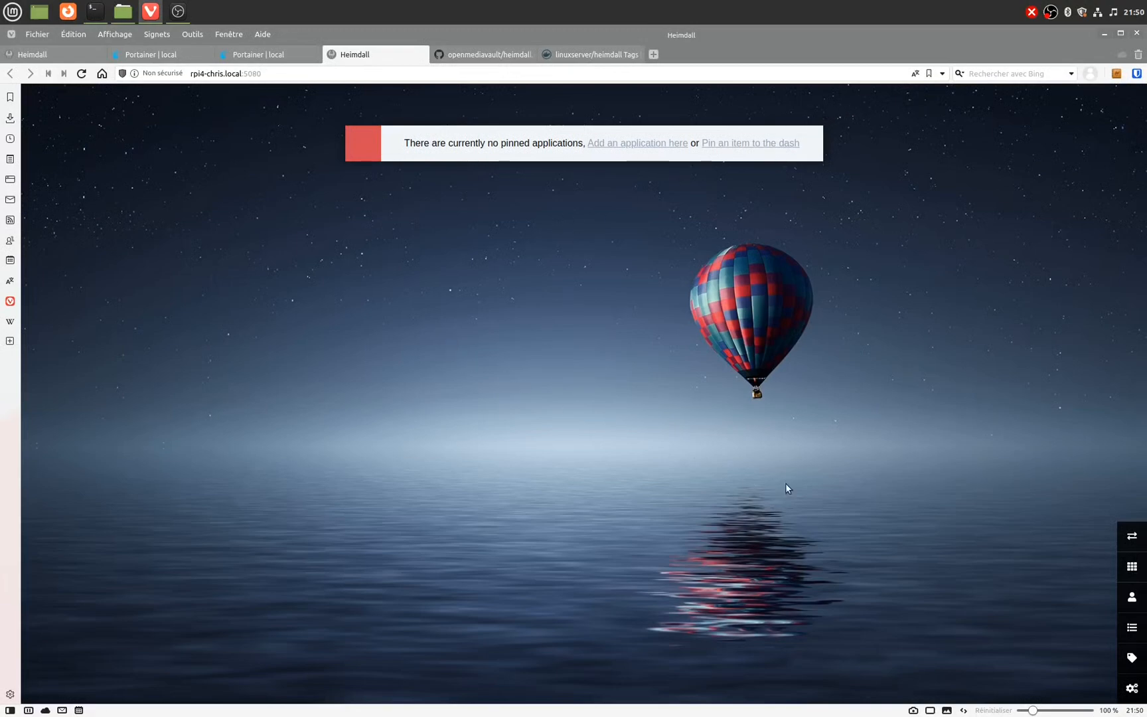
# Step: Set Heimdall's interface language to Français
pyautogui.click(1133, 689)
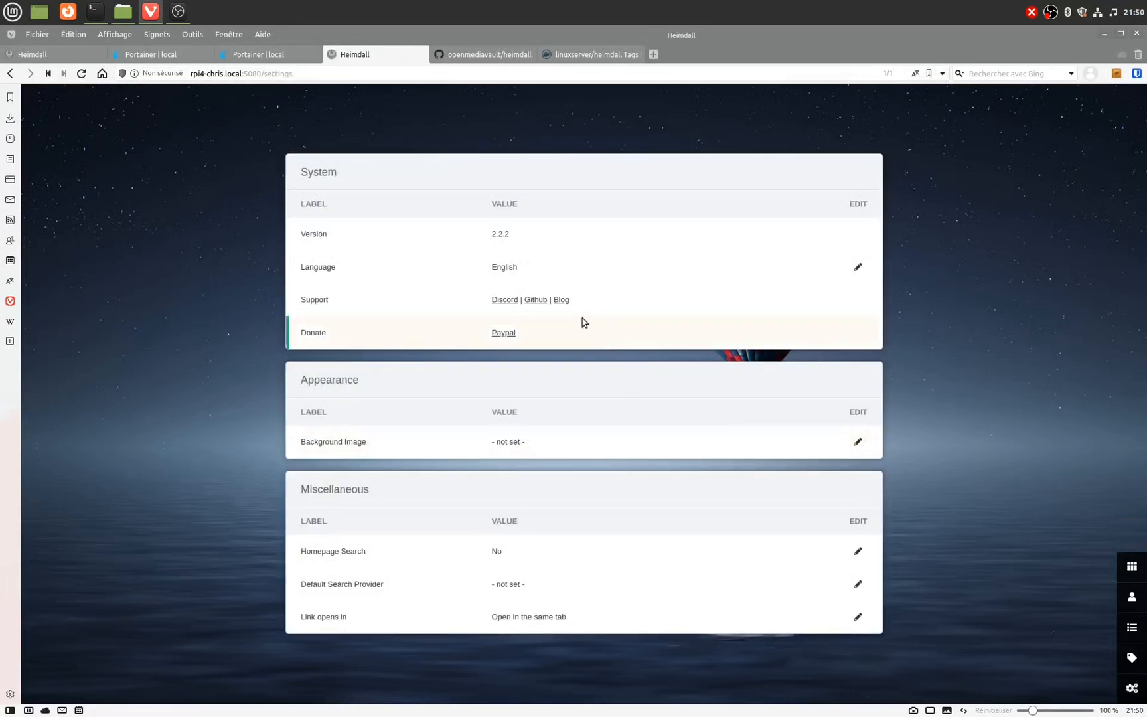
pyautogui.click(857, 266)
pyautogui.click(643, 396)
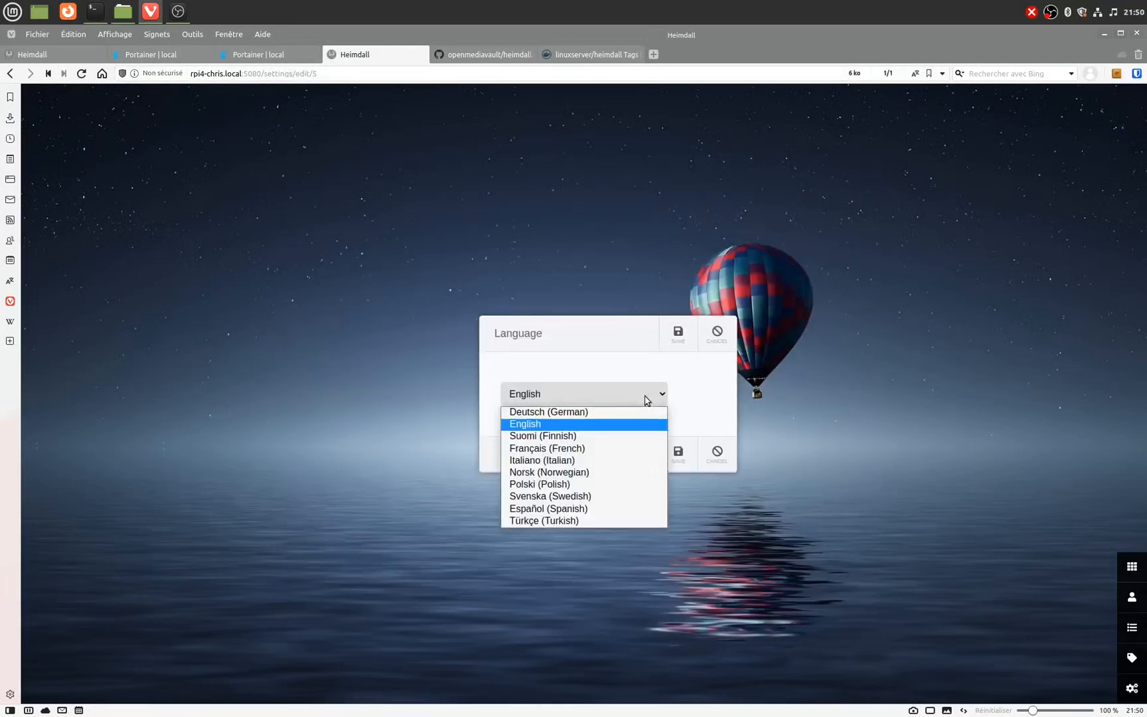
pyautogui.click(600, 448)
pyautogui.click(675, 340)
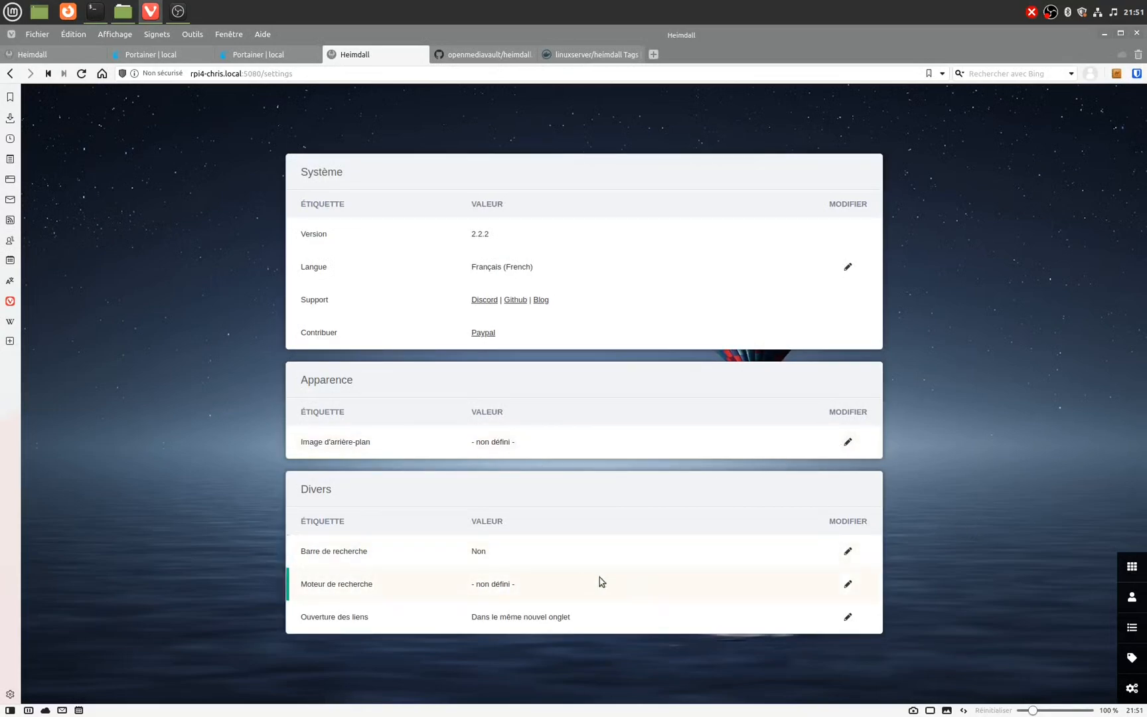
# Step: Choose Google as Heimdall's default search engine
pyautogui.click(848, 585)
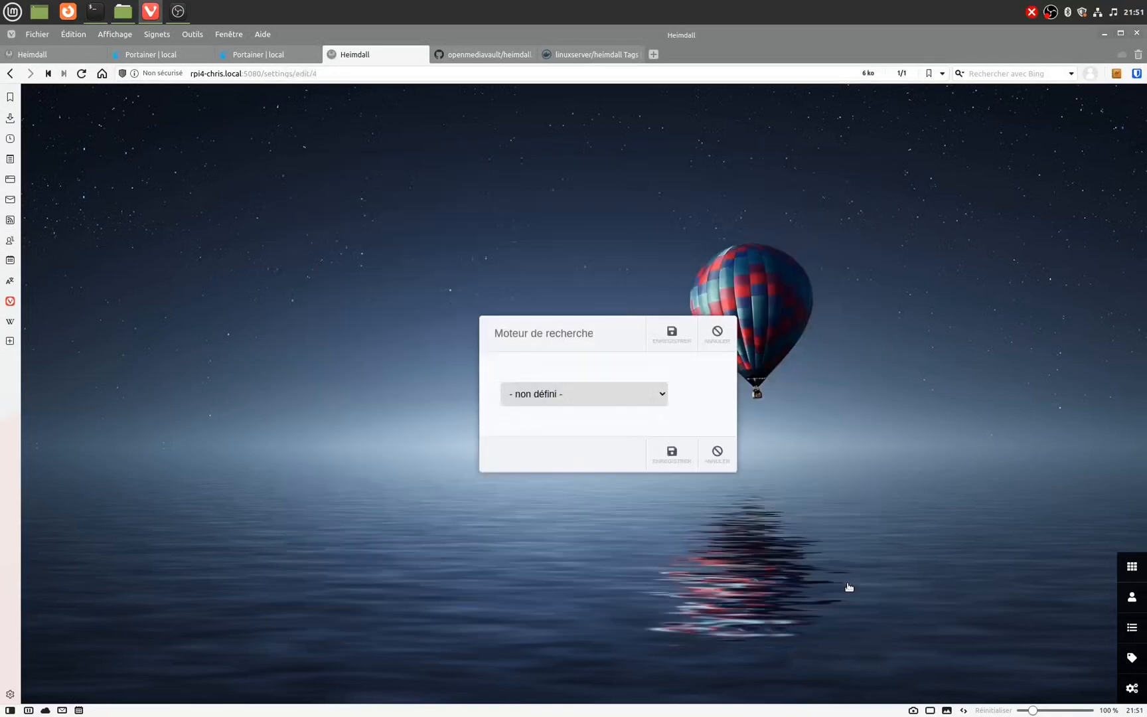
pyautogui.click(651, 399)
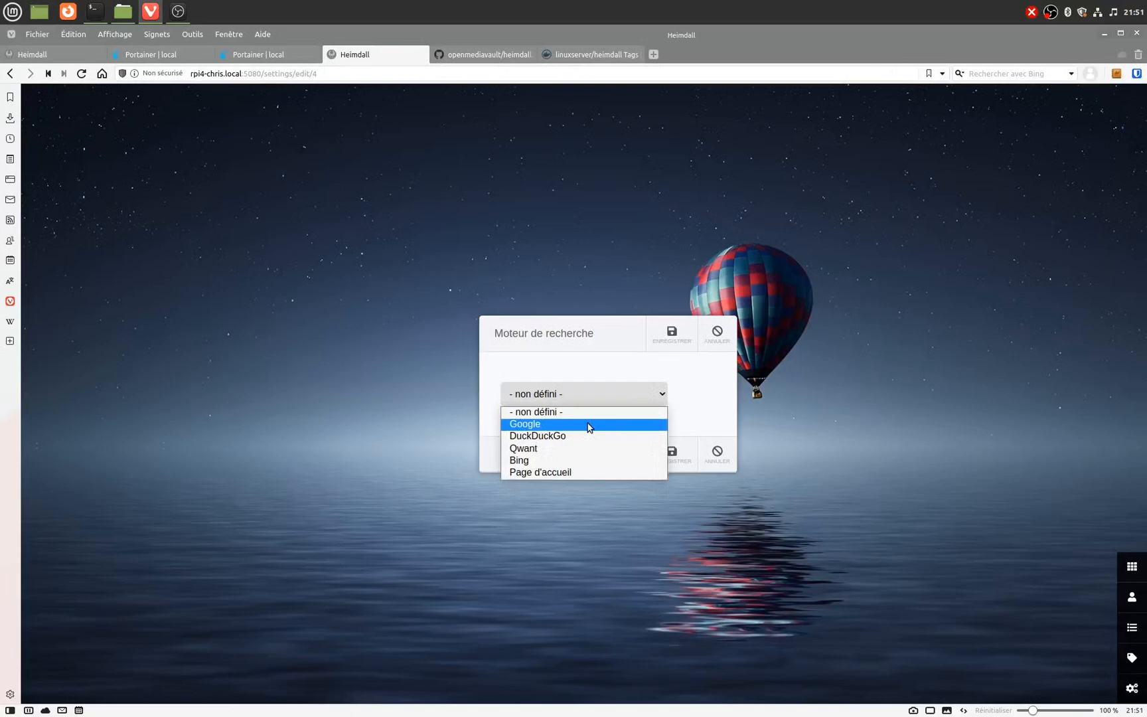
pyautogui.click(566, 425)
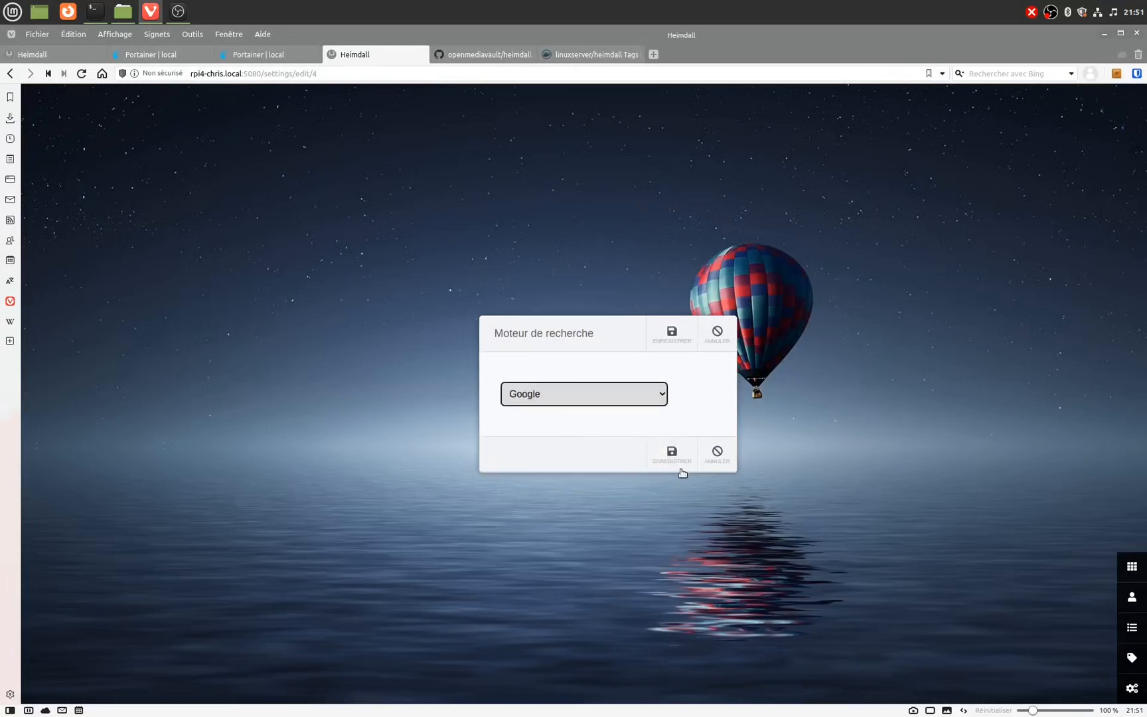
pyautogui.click(679, 337)
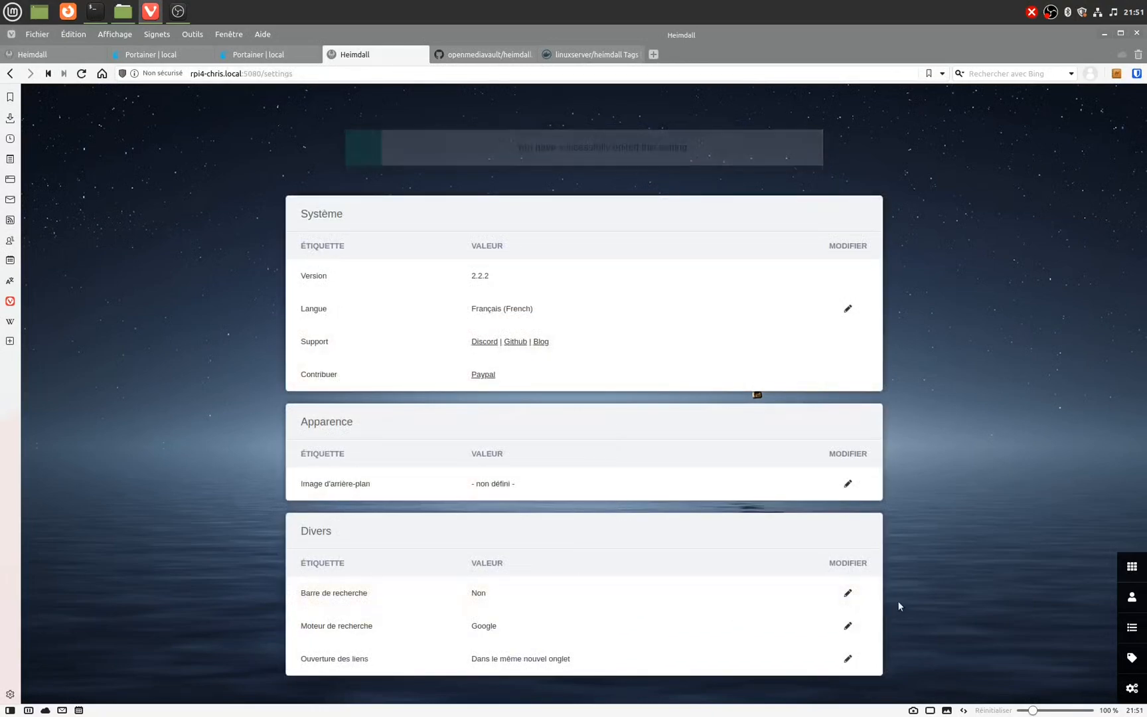
# Step: Turn on the Barre de recherche (search bar) setting
pyautogui.click(848, 551)
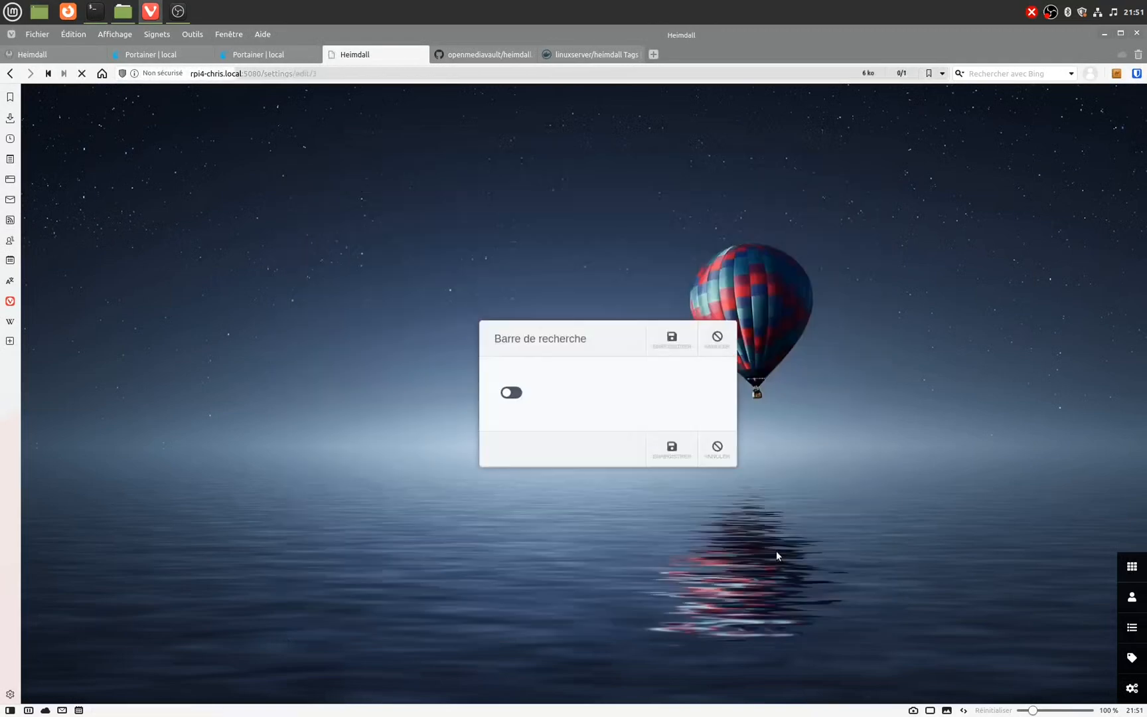
pyautogui.click(512, 391)
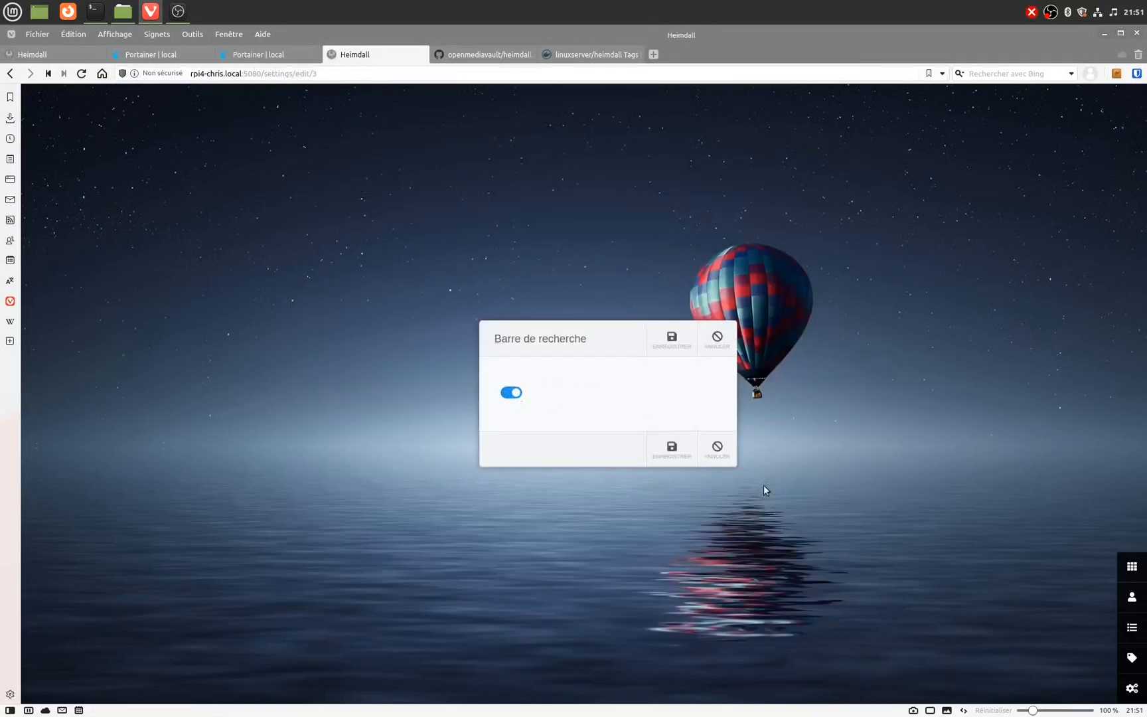
pyautogui.click(673, 452)
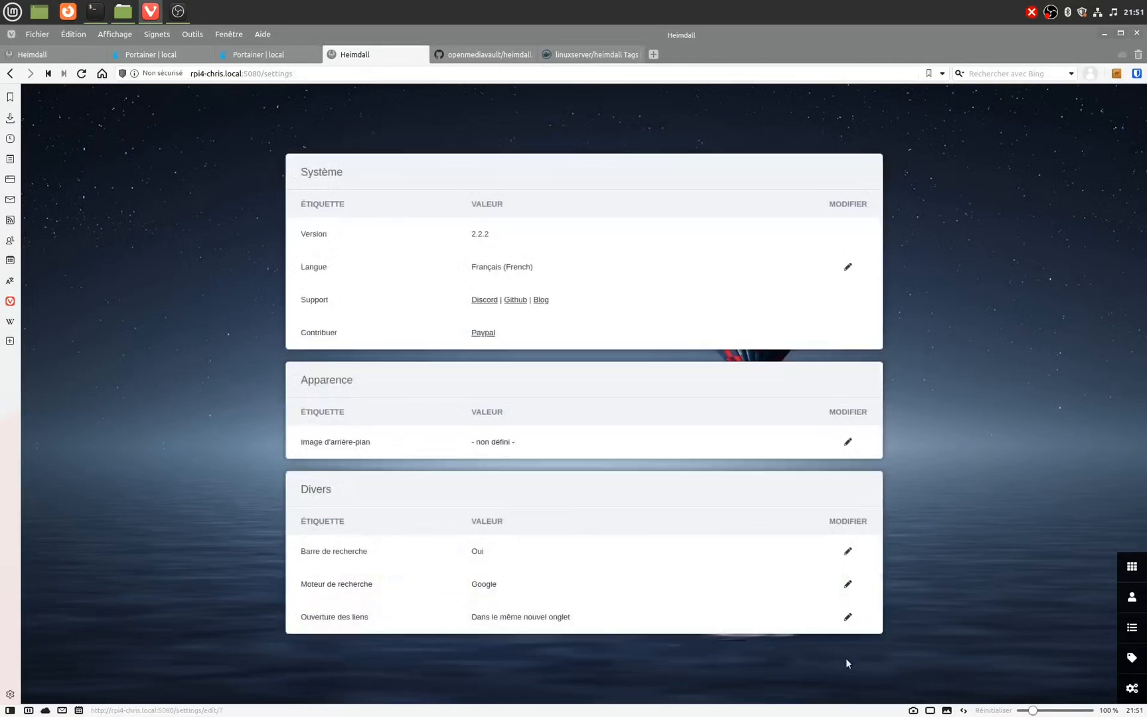
# Step: Make links open 'Dans un nouvel onglet' and go back to the dashboard
pyautogui.click(848, 617)
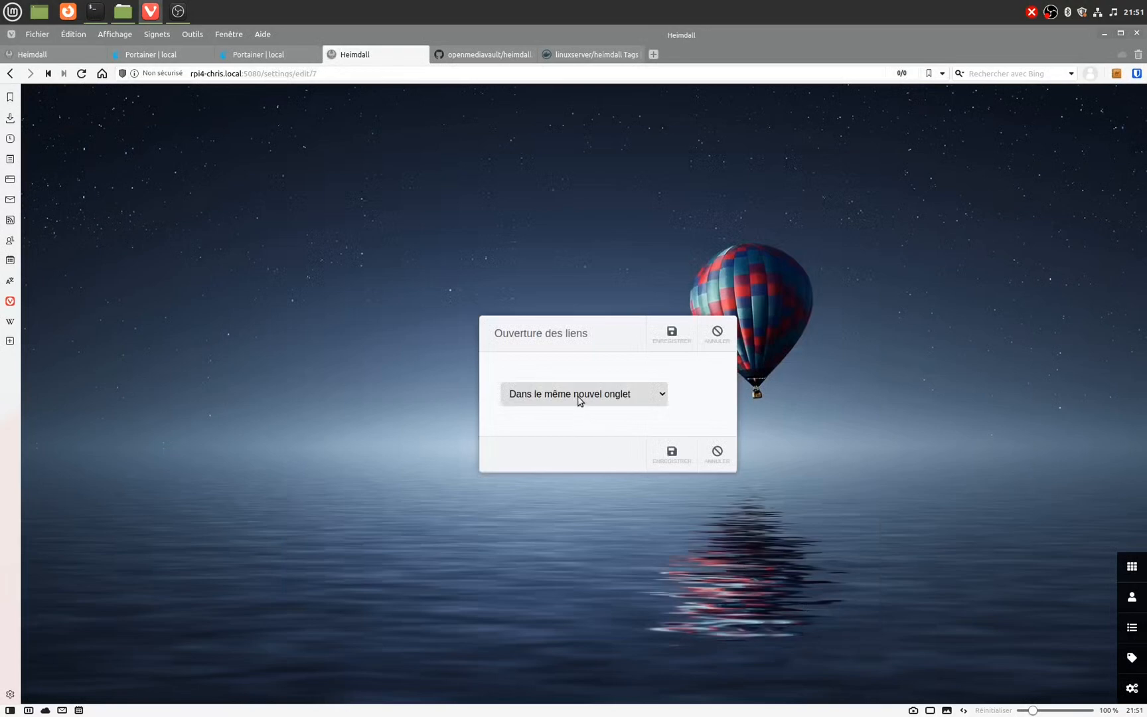
pyautogui.click(579, 400)
pyautogui.click(579, 435)
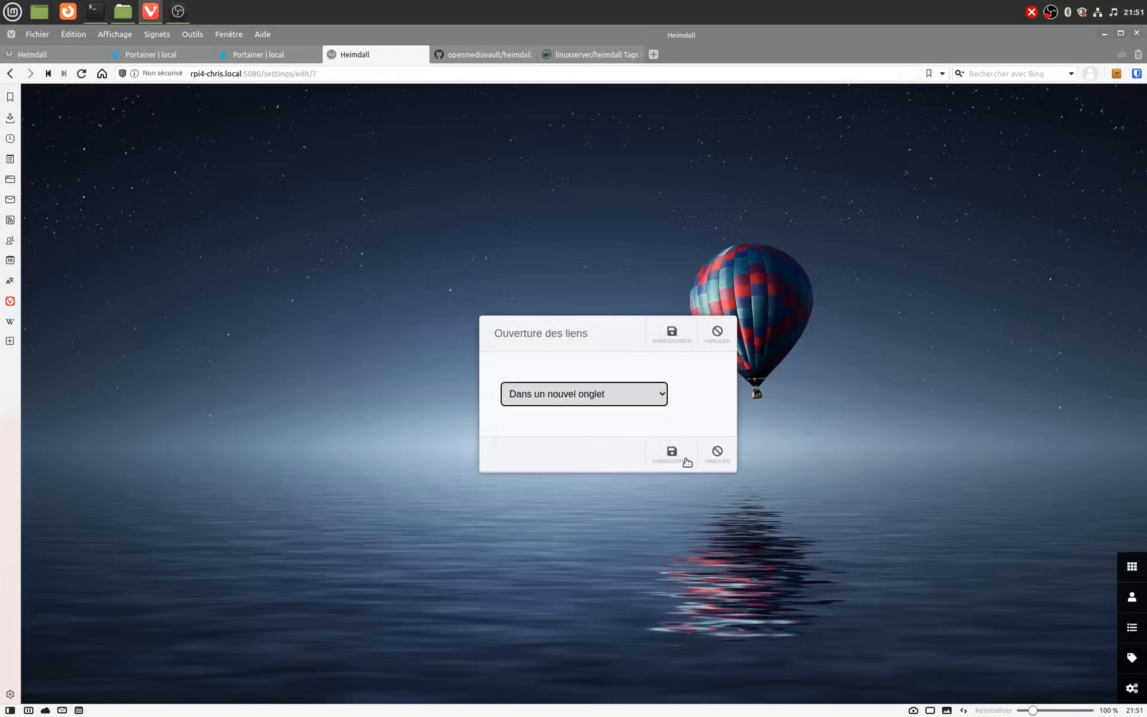
pyautogui.click(674, 457)
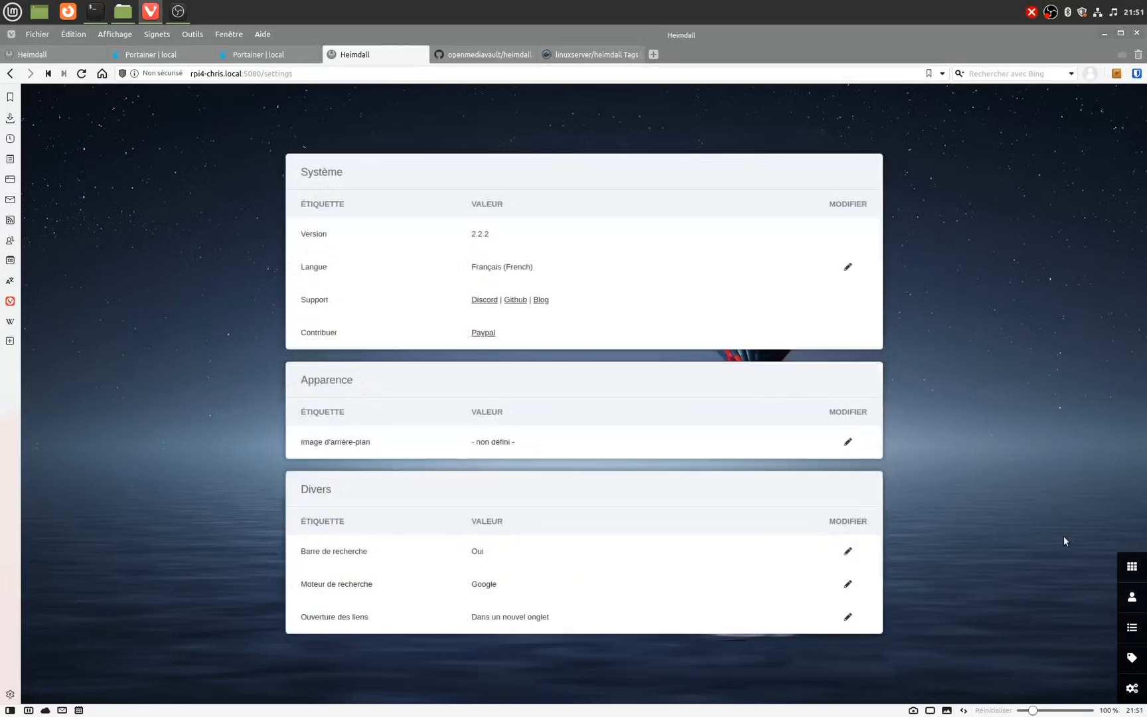
pyautogui.click(1131, 565)
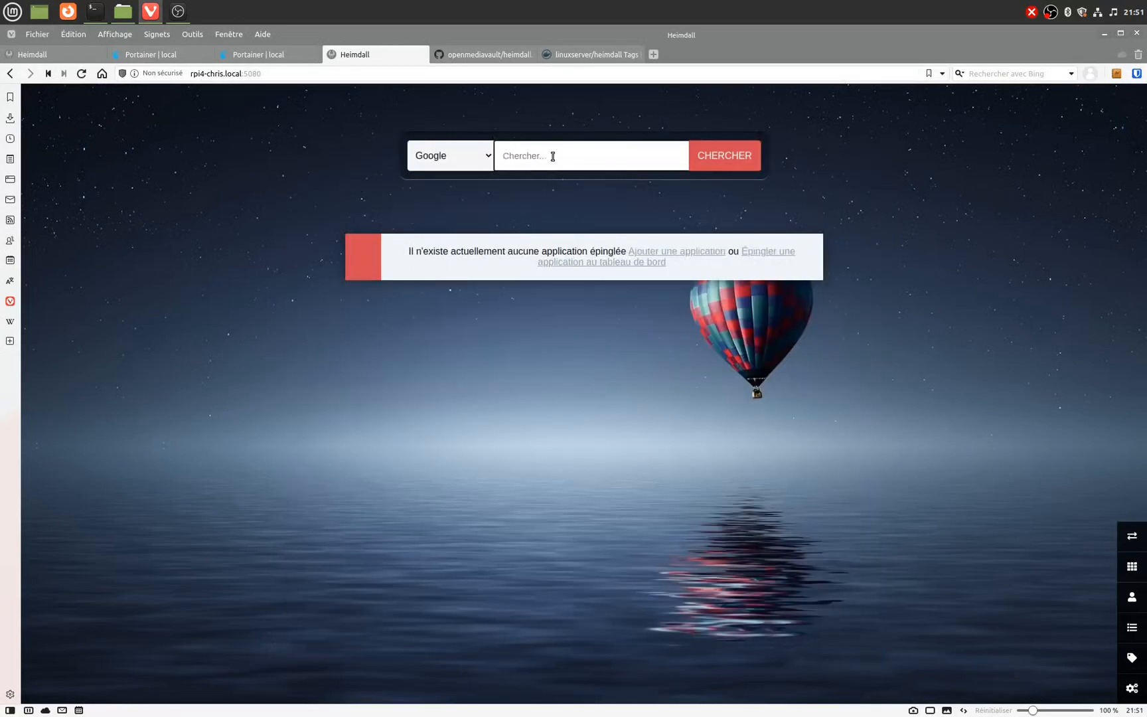
pyautogui.write('github')
pyautogui.press('Return')
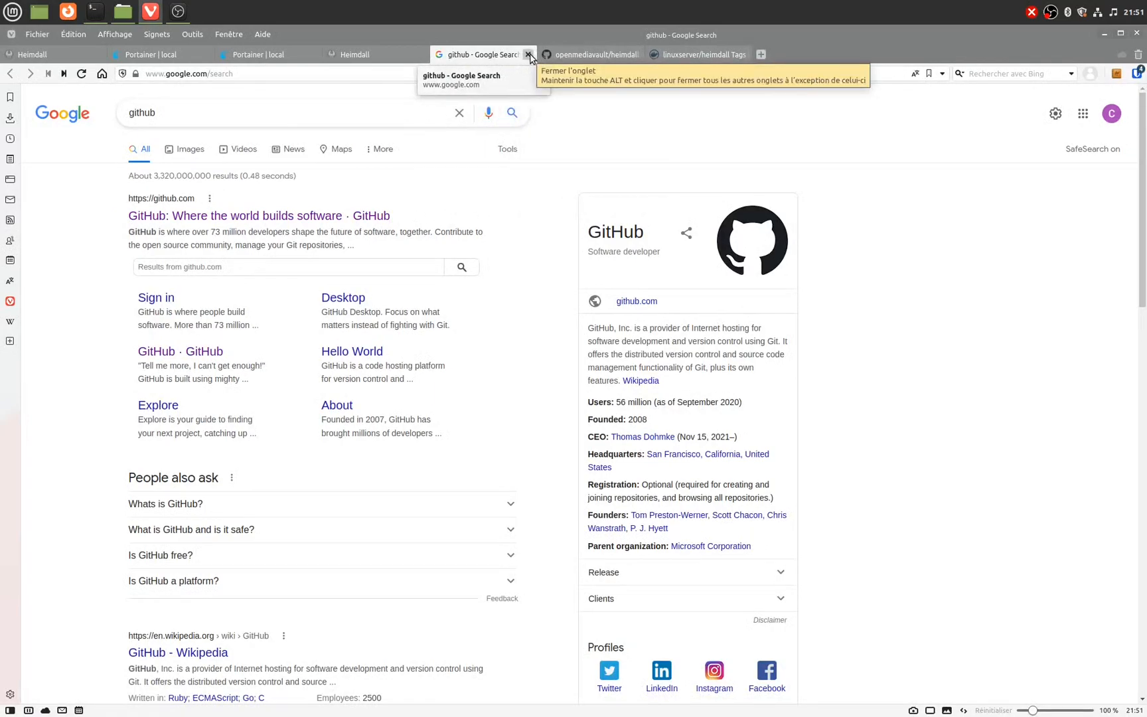
pyautogui.click(529, 54)
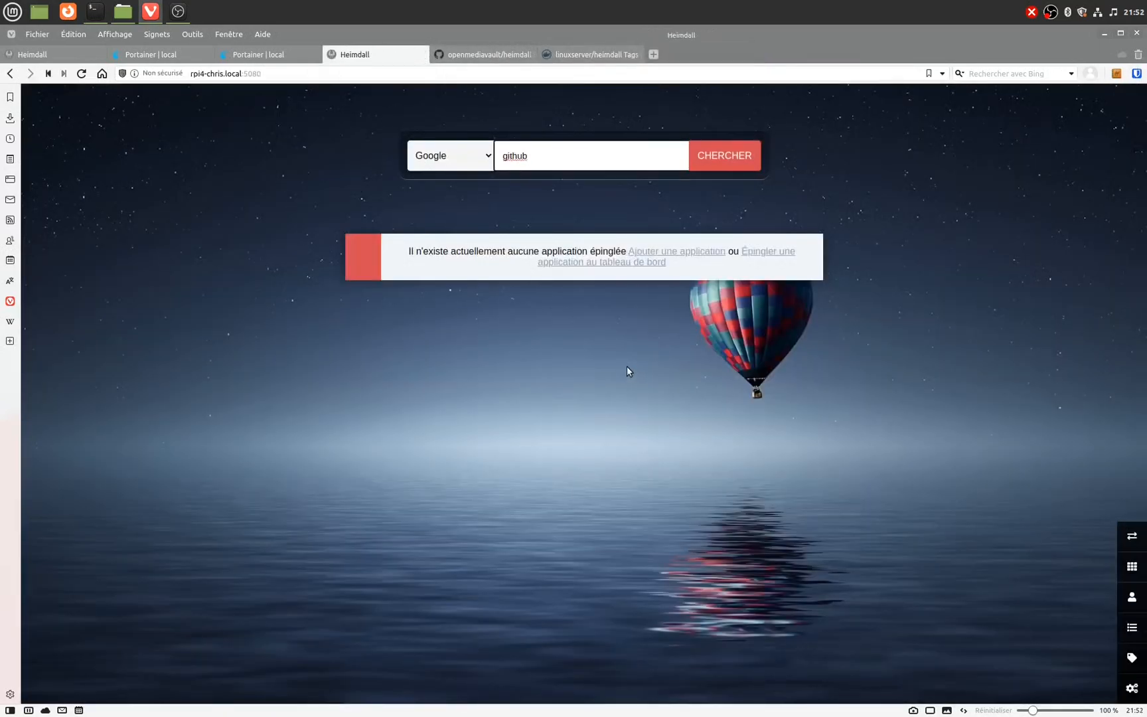
# Step: Start a new application and pick openmediavault from the name suggestions after typing 'Open'
pyautogui.click(688, 254)
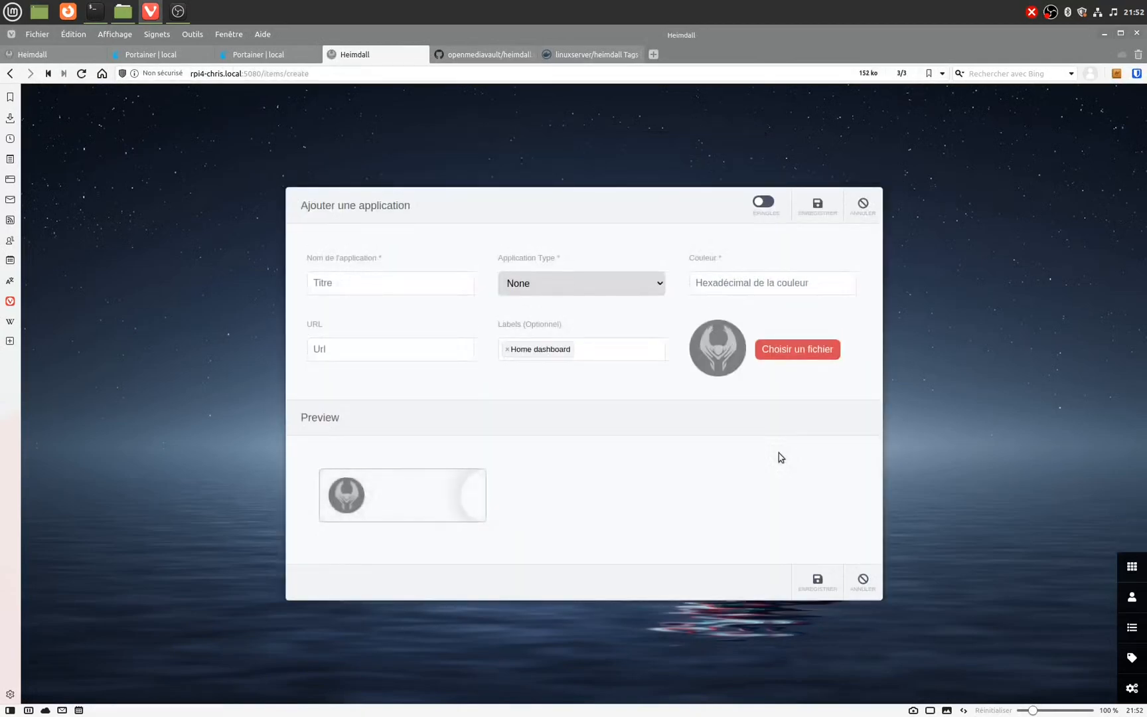
pyautogui.click(390, 279)
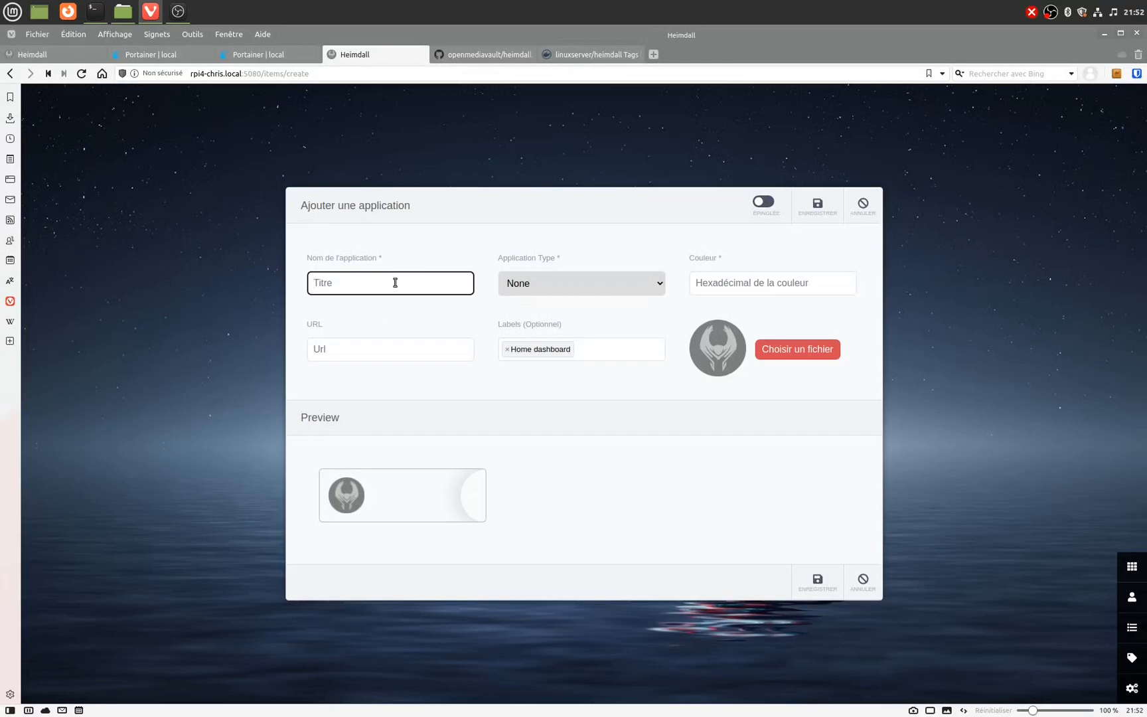
pyautogui.write('O')
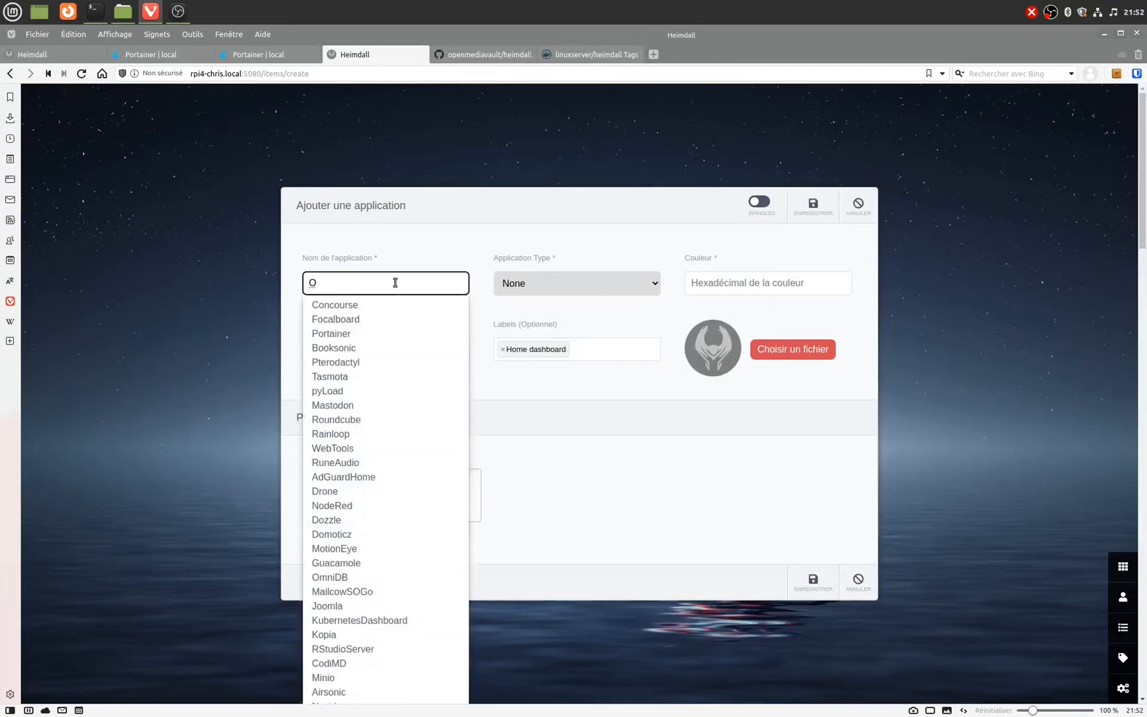
pyautogui.write('pen')
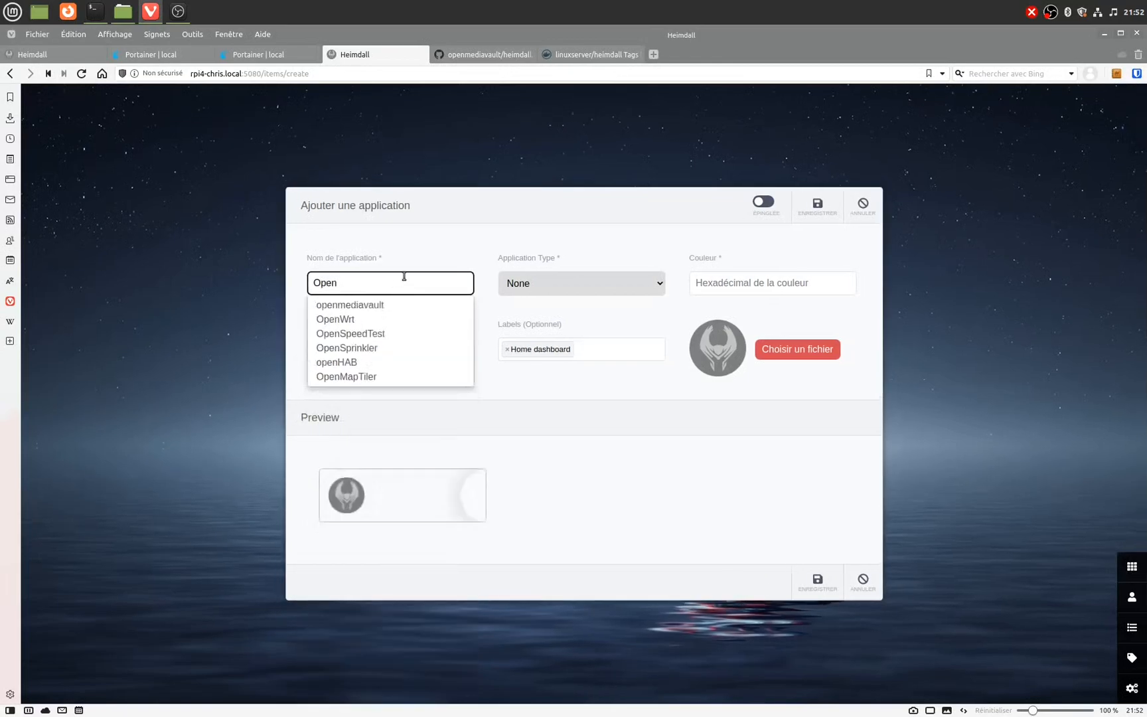
pyautogui.click(369, 304)
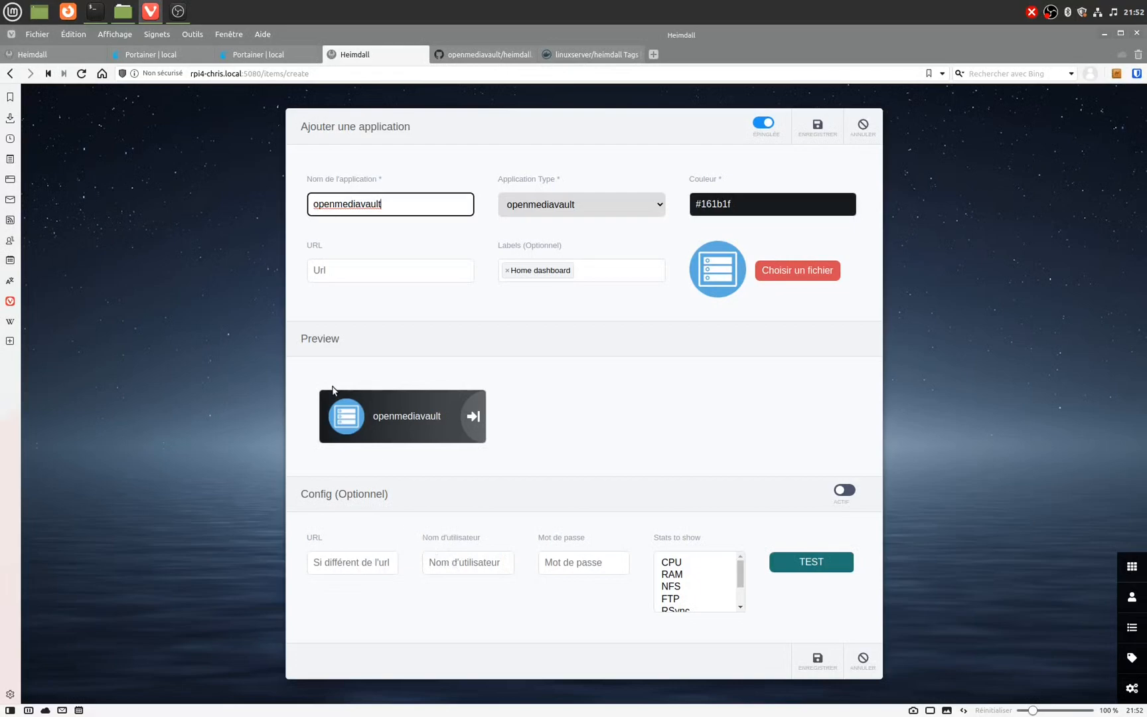
pyautogui.moveTo(57, 59)
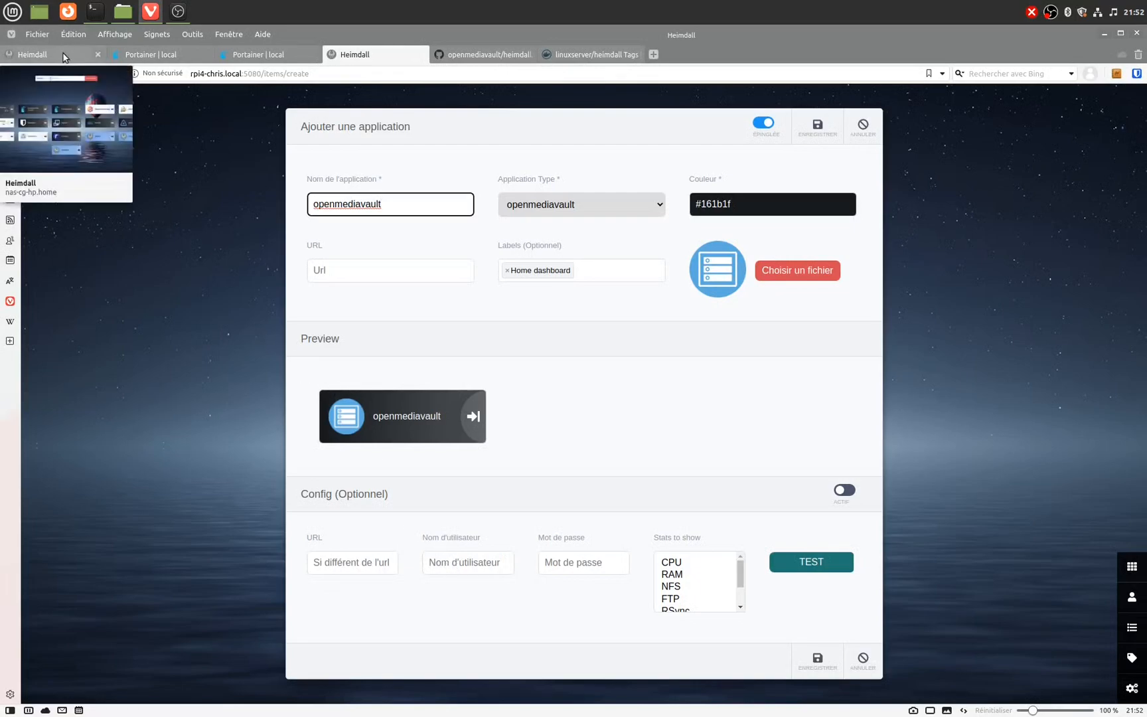
pyautogui.click(57, 58)
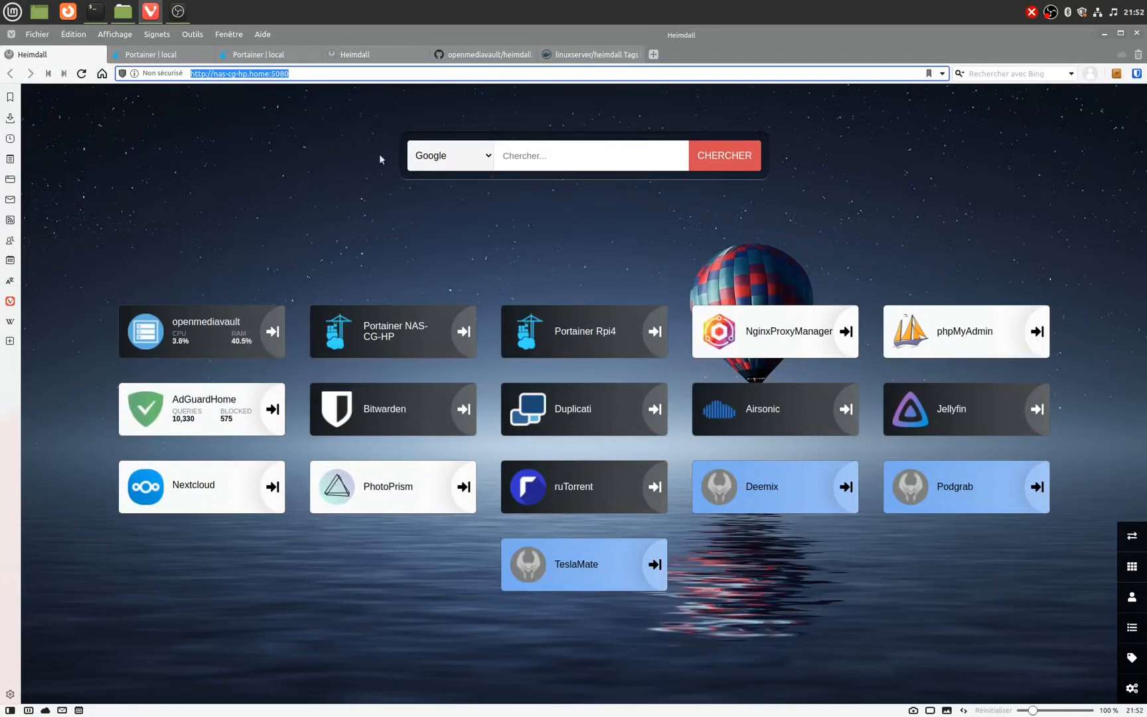
pyautogui.click(371, 59)
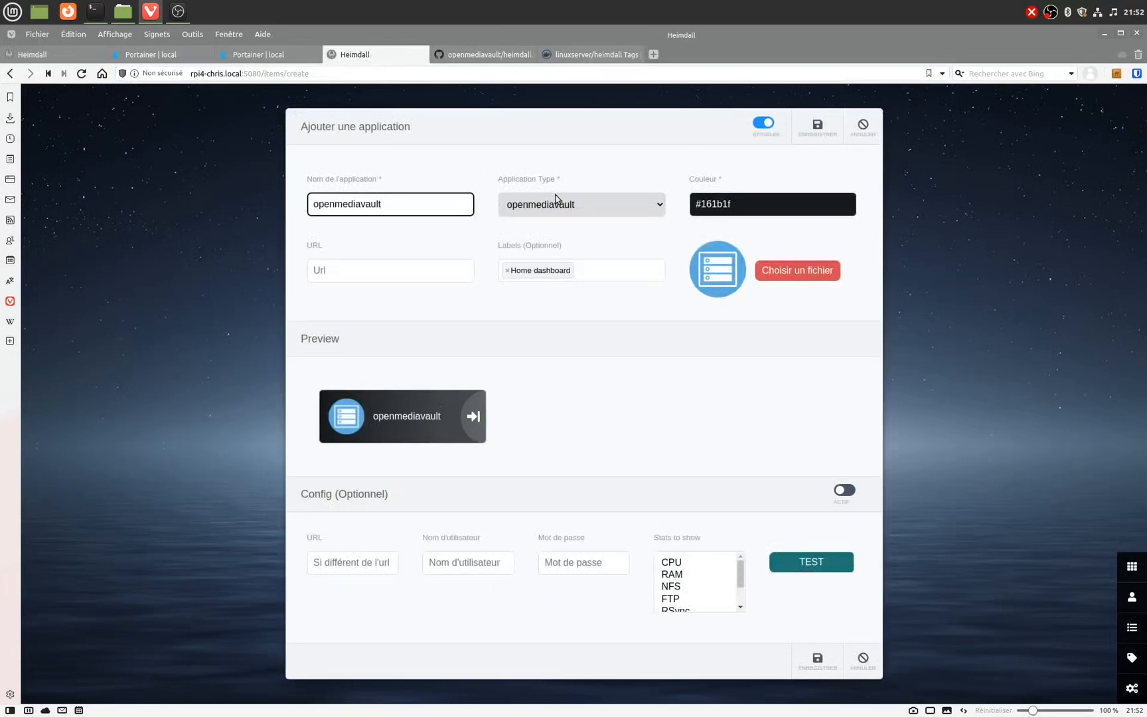
pyautogui.click(346, 243)
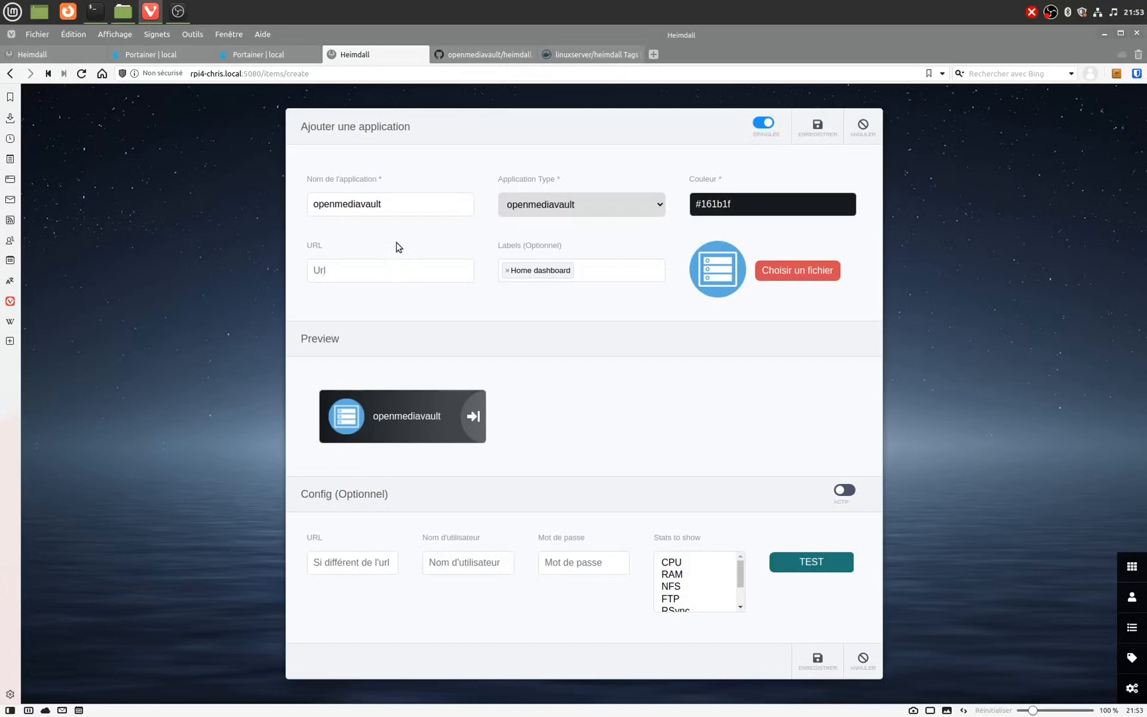
pyautogui.click(397, 269)
pyautogui.write('http://nas-cg-hp.home')
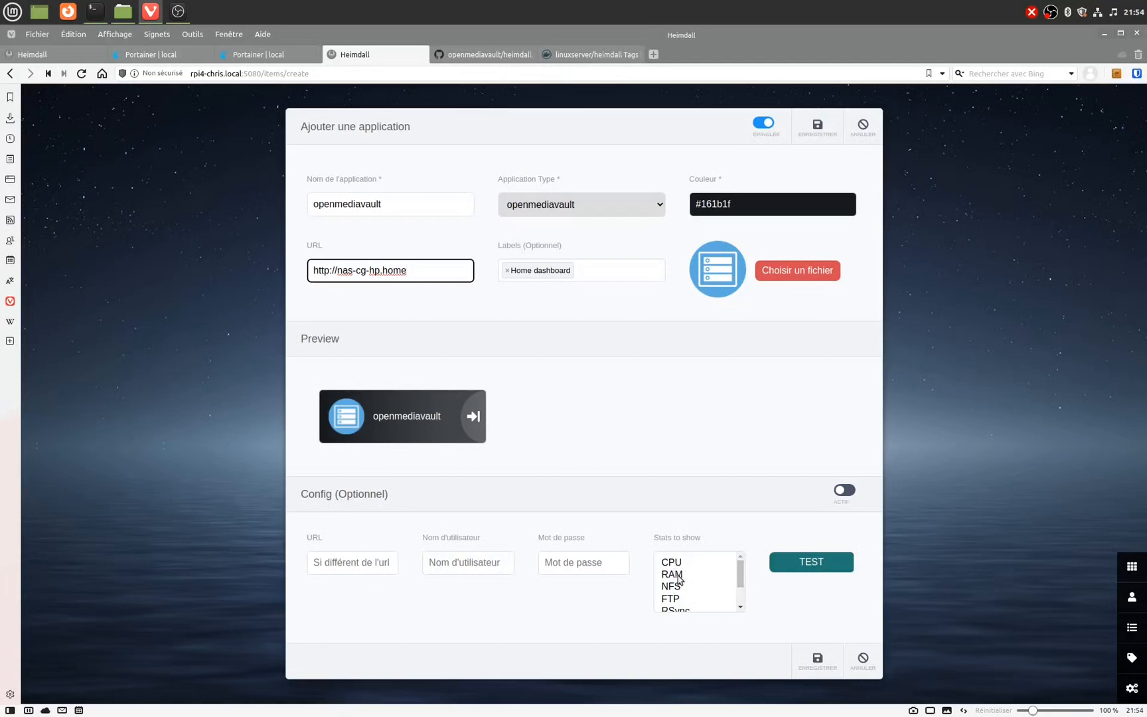
# Step: Select CPU and RAM as the stats to show
pyautogui.click(699, 575)
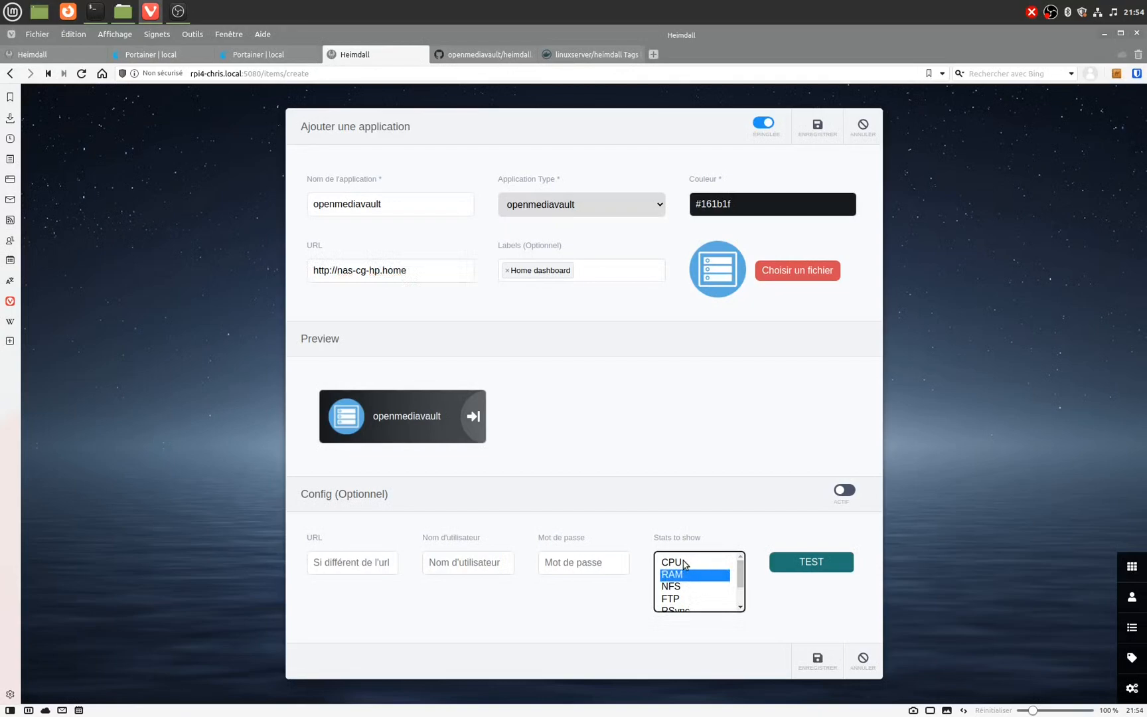
pyautogui.click(685, 566)
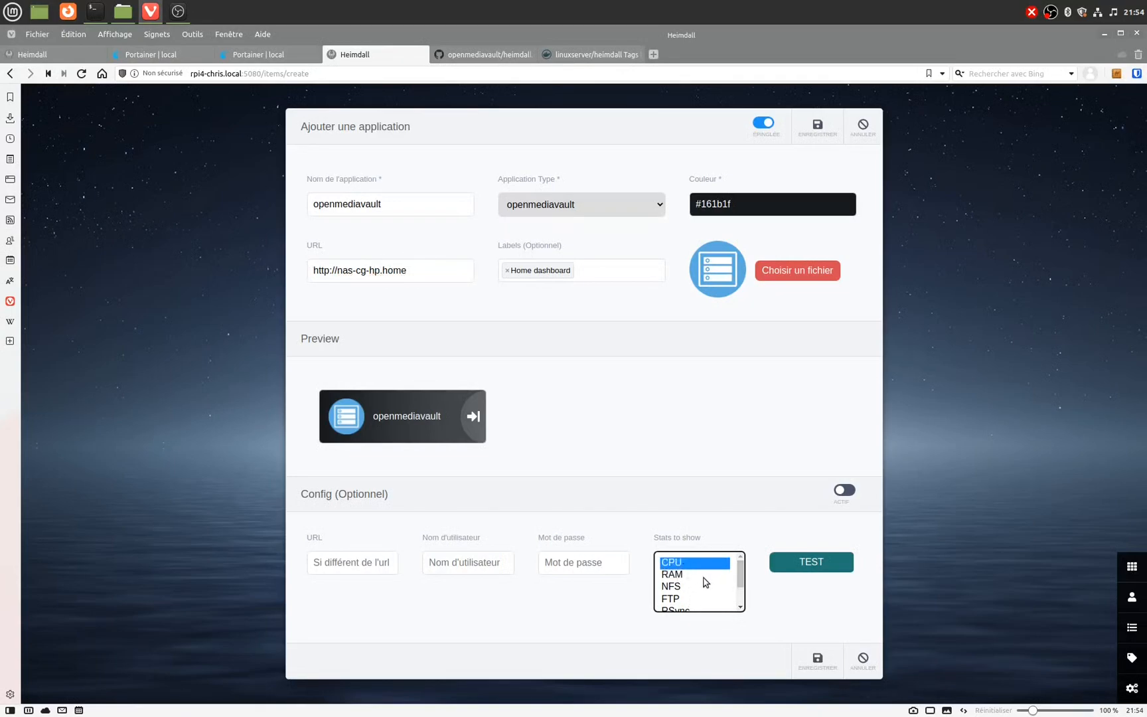
pyautogui.keyDown('ctrl'); pyautogui.click(692, 576); pyautogui.keyUp('ctrl')
# Step: Enter the NAS login username and password, then test the openmediavault API successfully
pyautogui.click(486, 562)
pyautogui.write('admin')
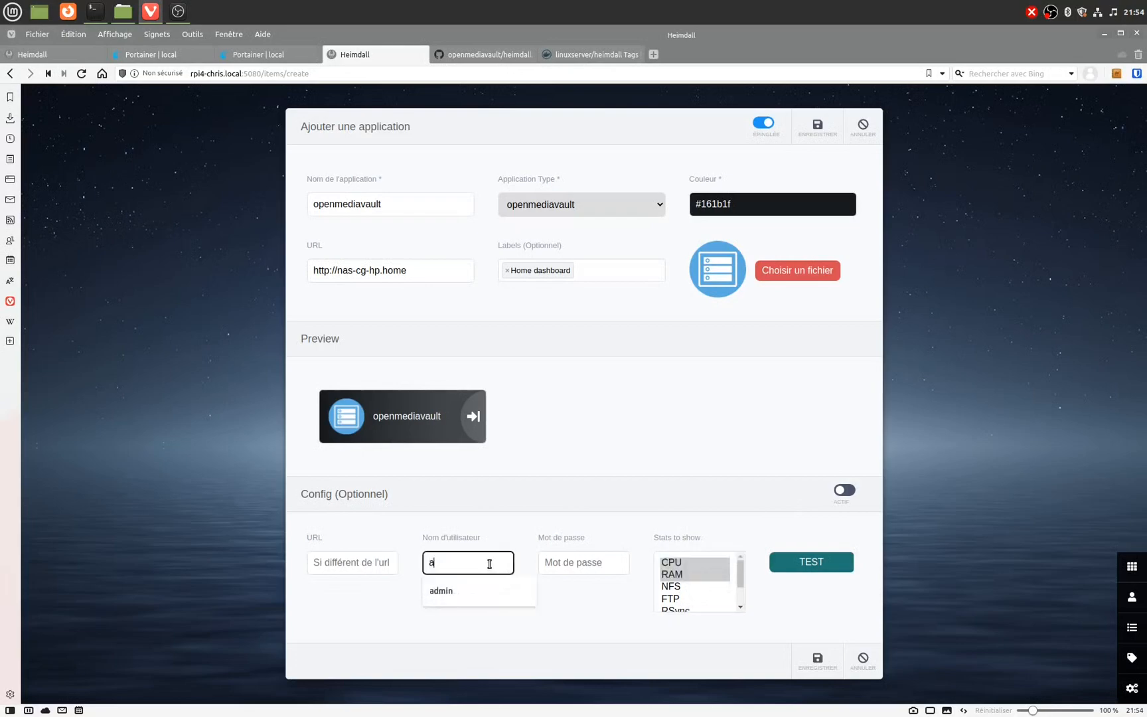
pyautogui.press('Tab')
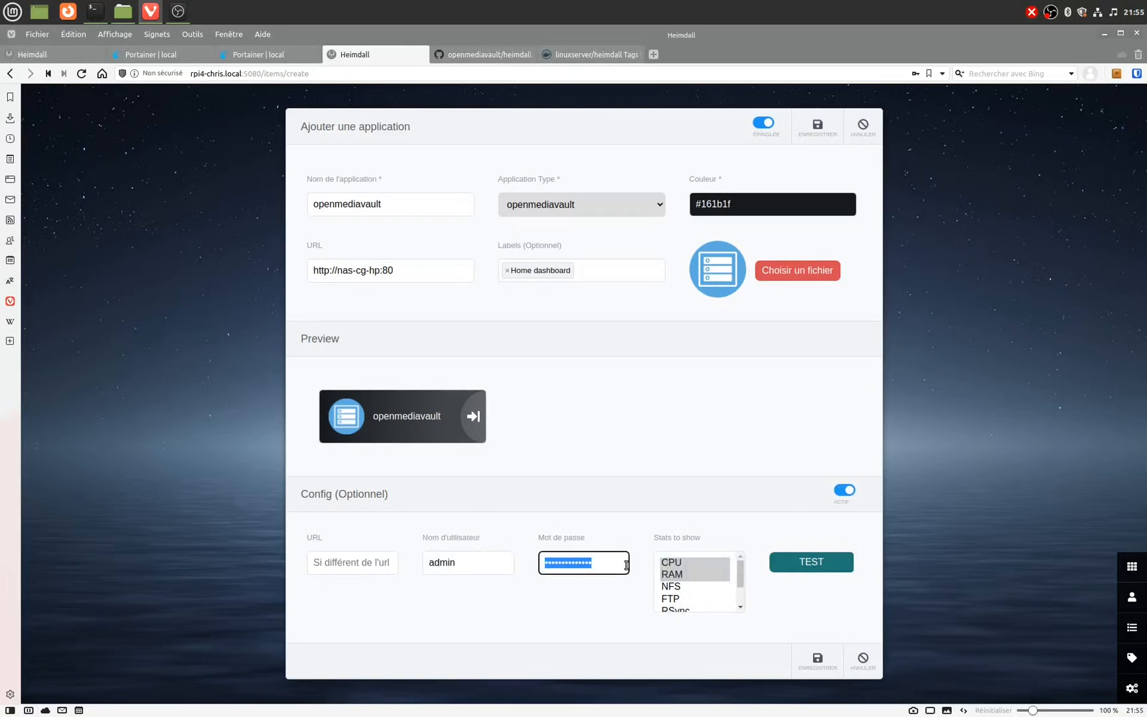
pyautogui.hotkey('ctrl', 'v')
pyautogui.click(813, 561)
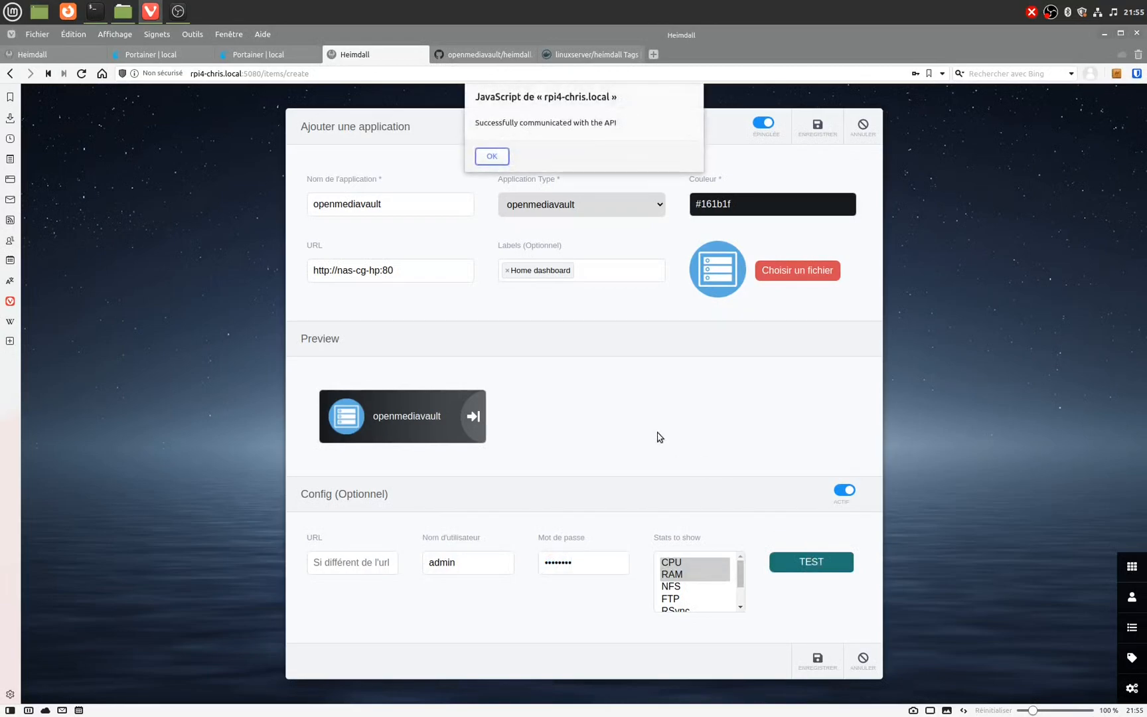
pyautogui.click(491, 156)
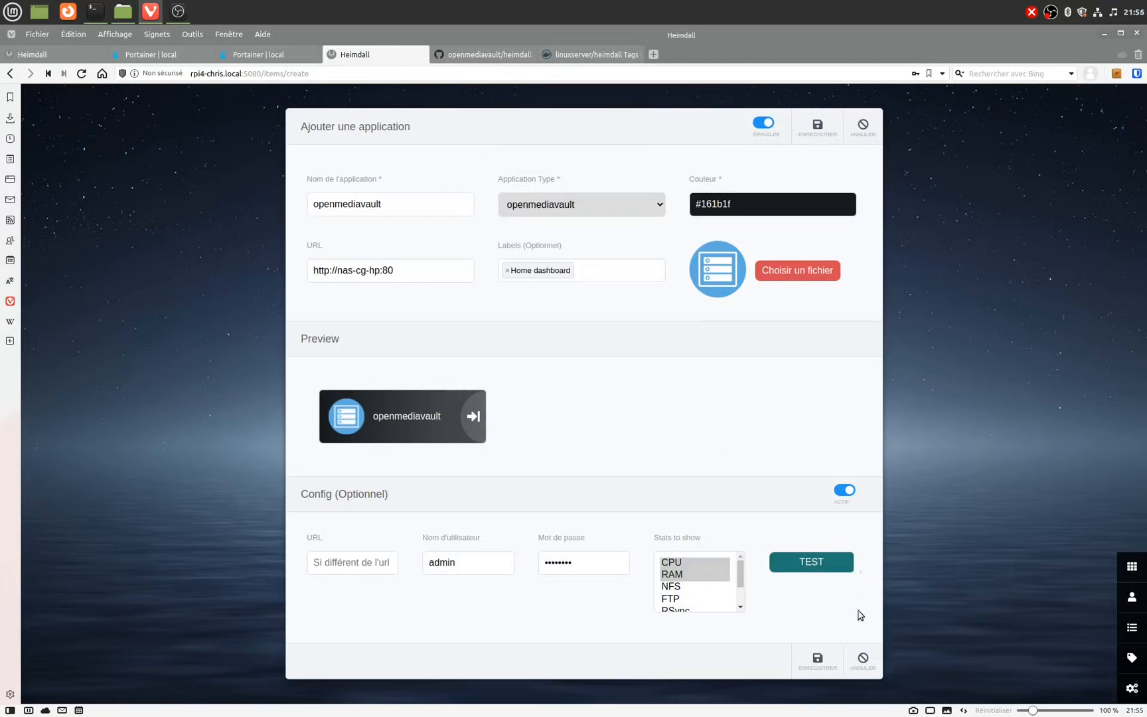
# Step: Save the openmediavault application, then start adding another from the application list
pyautogui.click(819, 659)
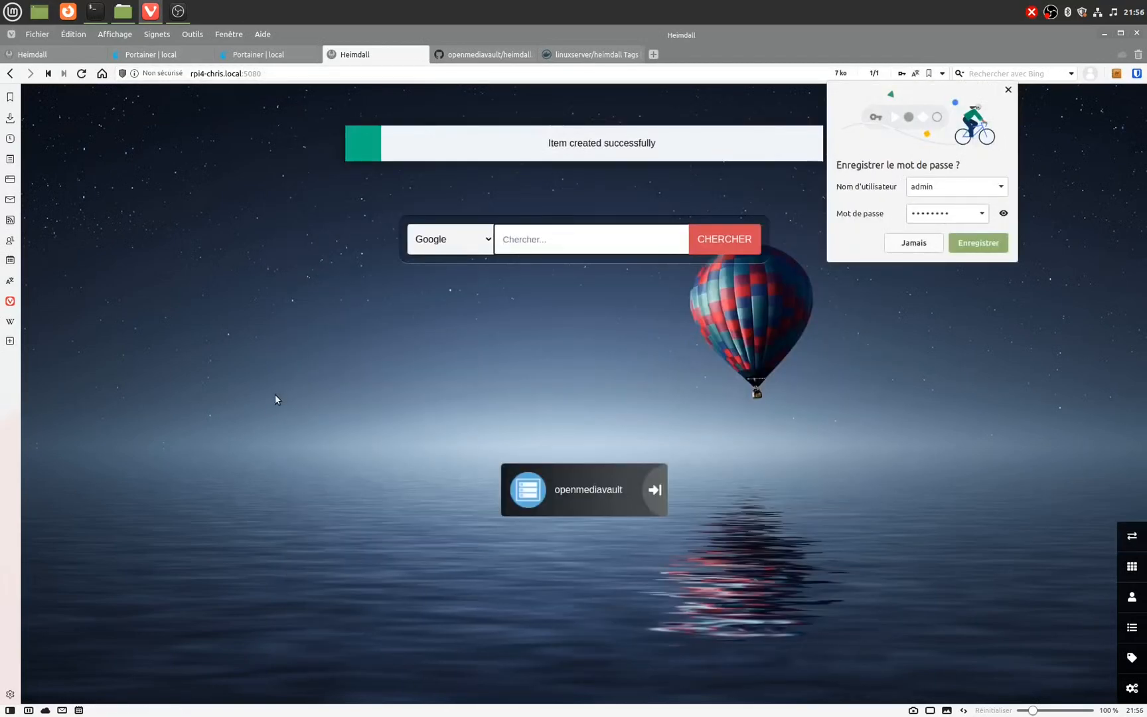
pyautogui.click(1008, 91)
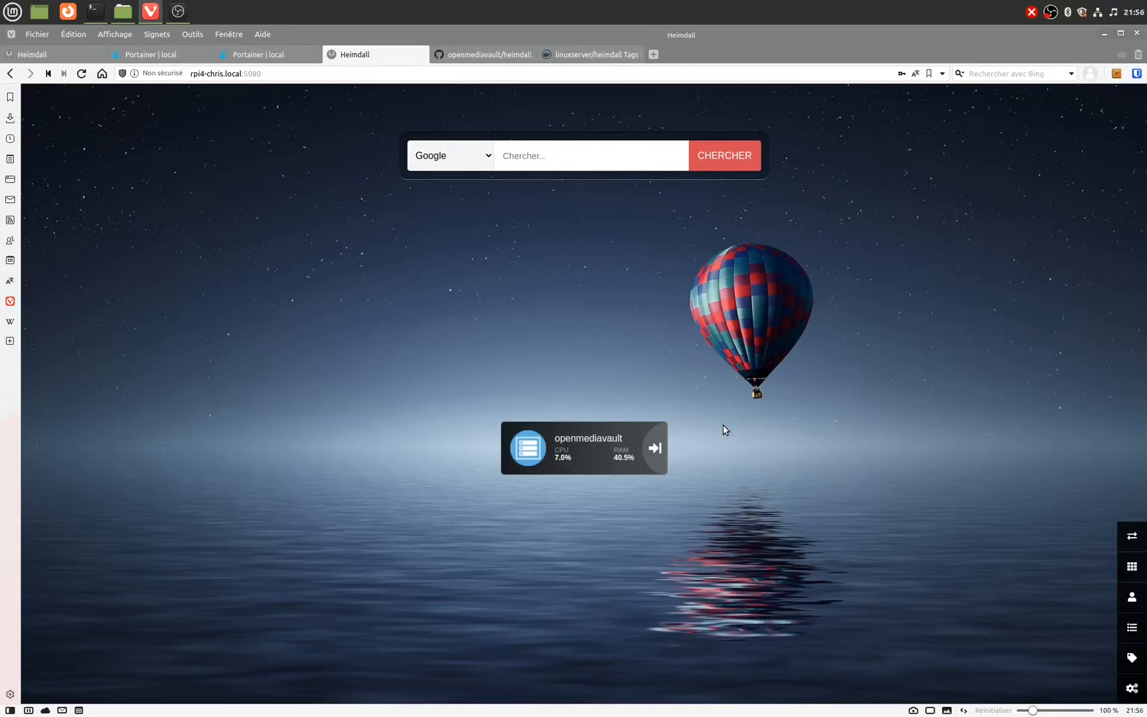
pyautogui.click(1133, 631)
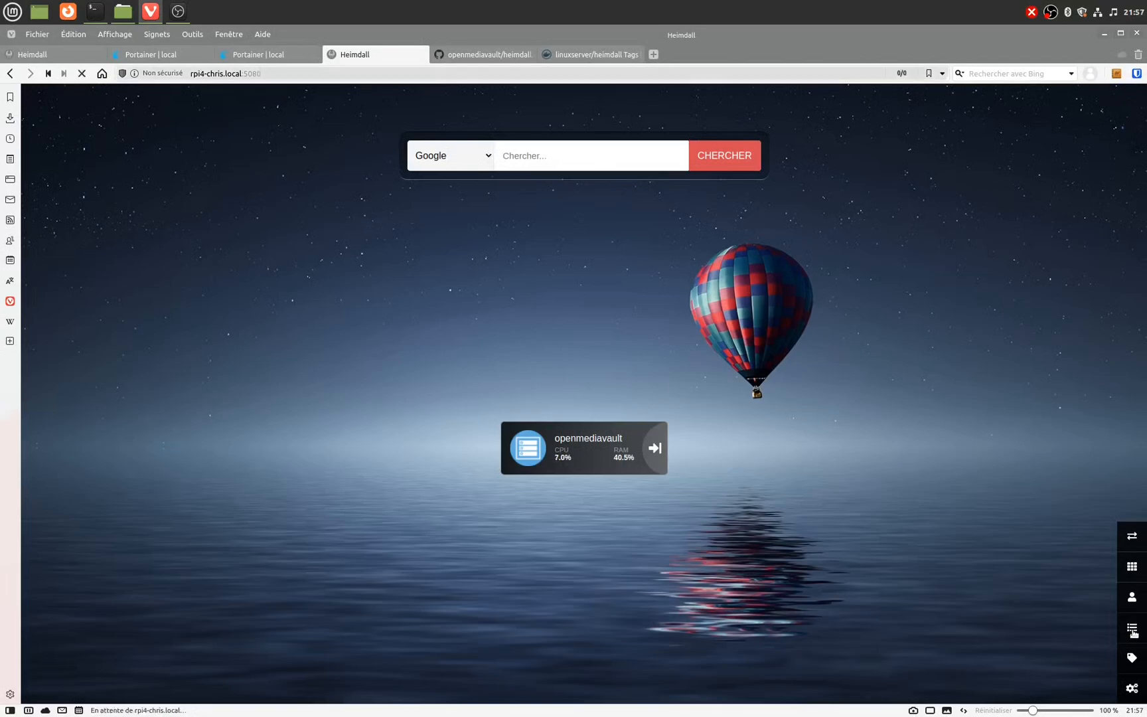
pyautogui.click(824, 363)
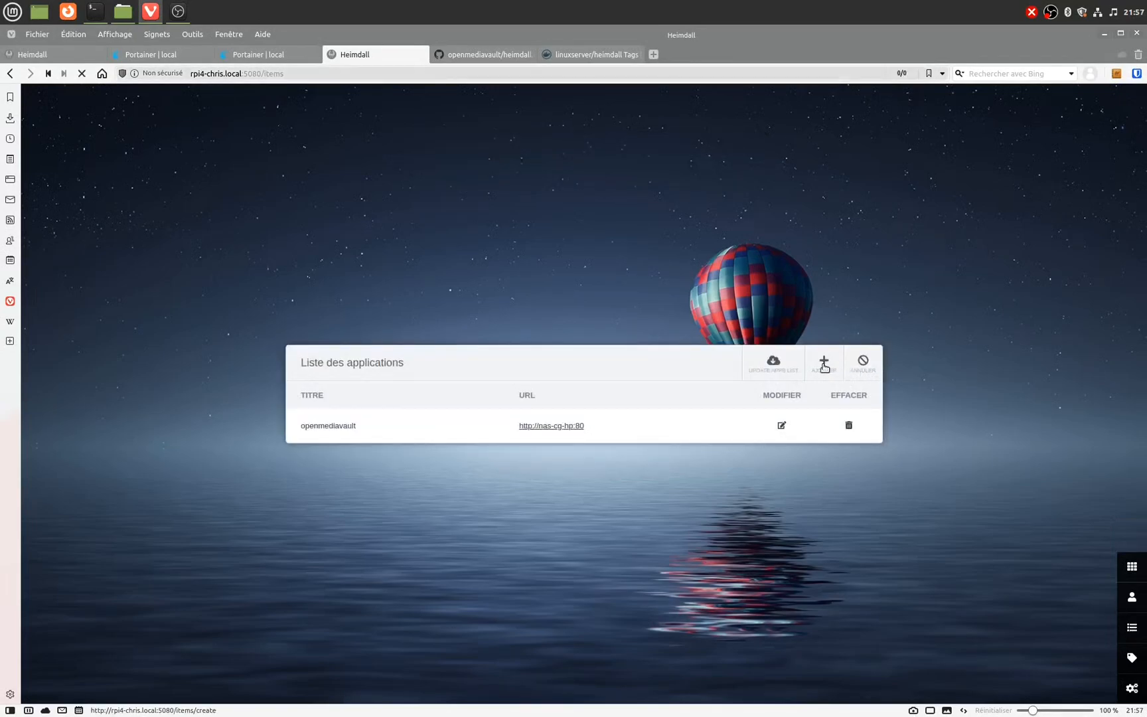
# Step: Add an AdGuardHome application with URL 192.168.1
pyautogui.click(410, 279)
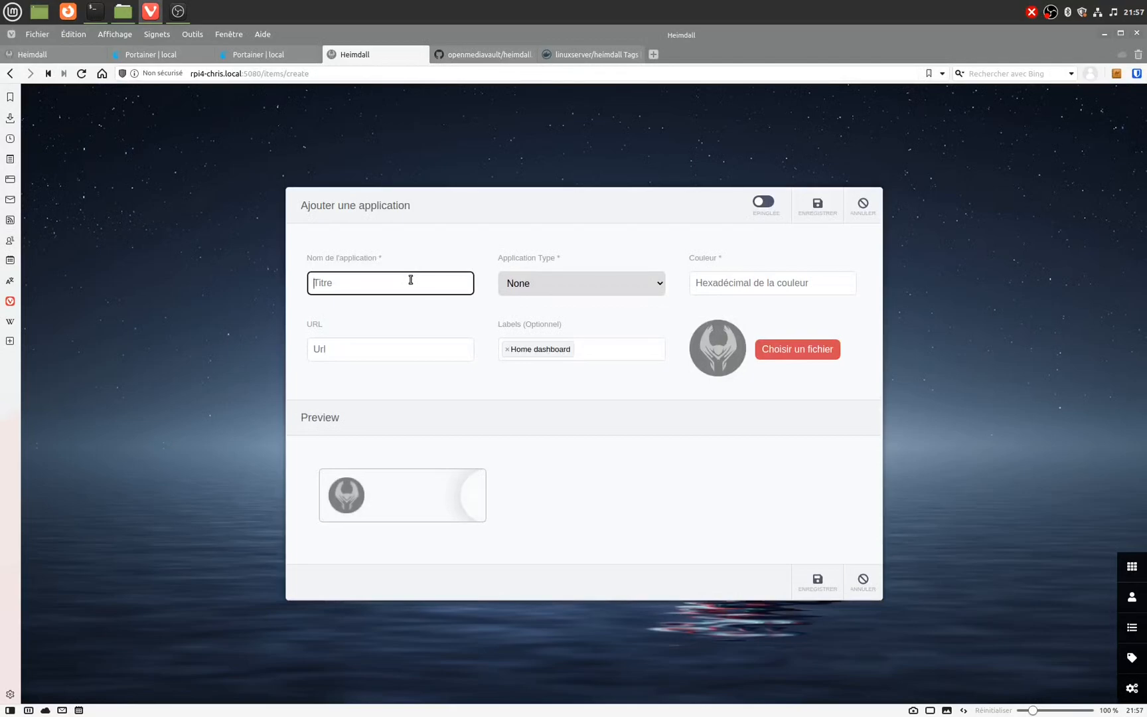
pyautogui.write('adguar')
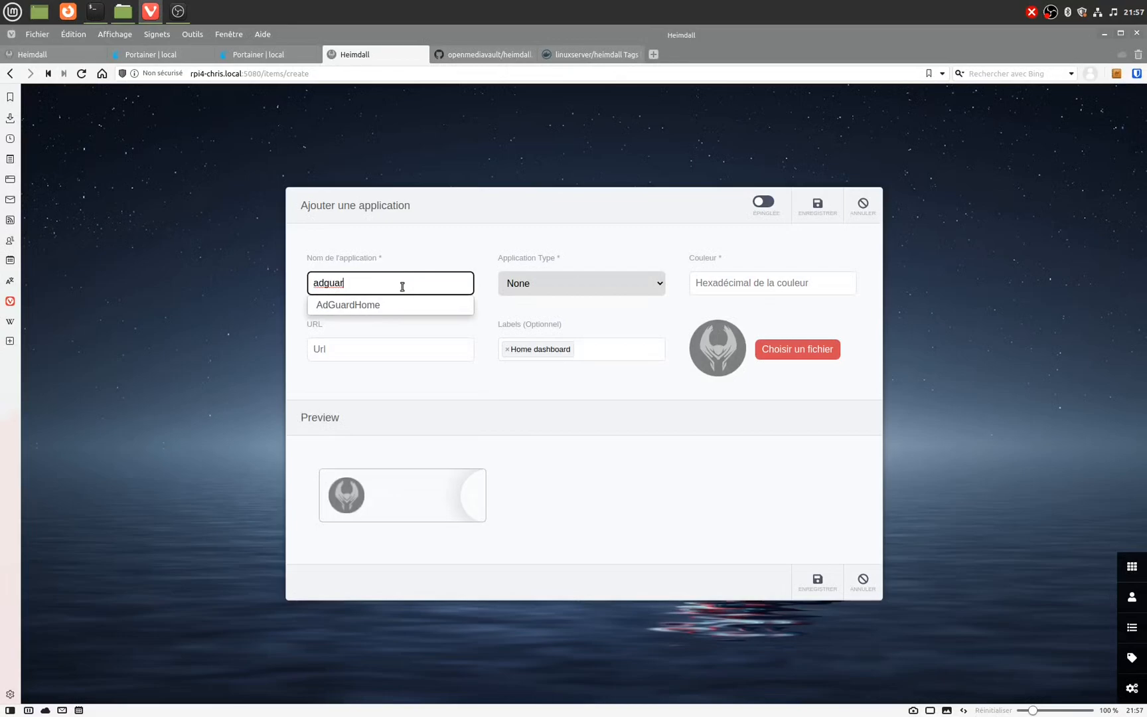
pyautogui.click(383, 304)
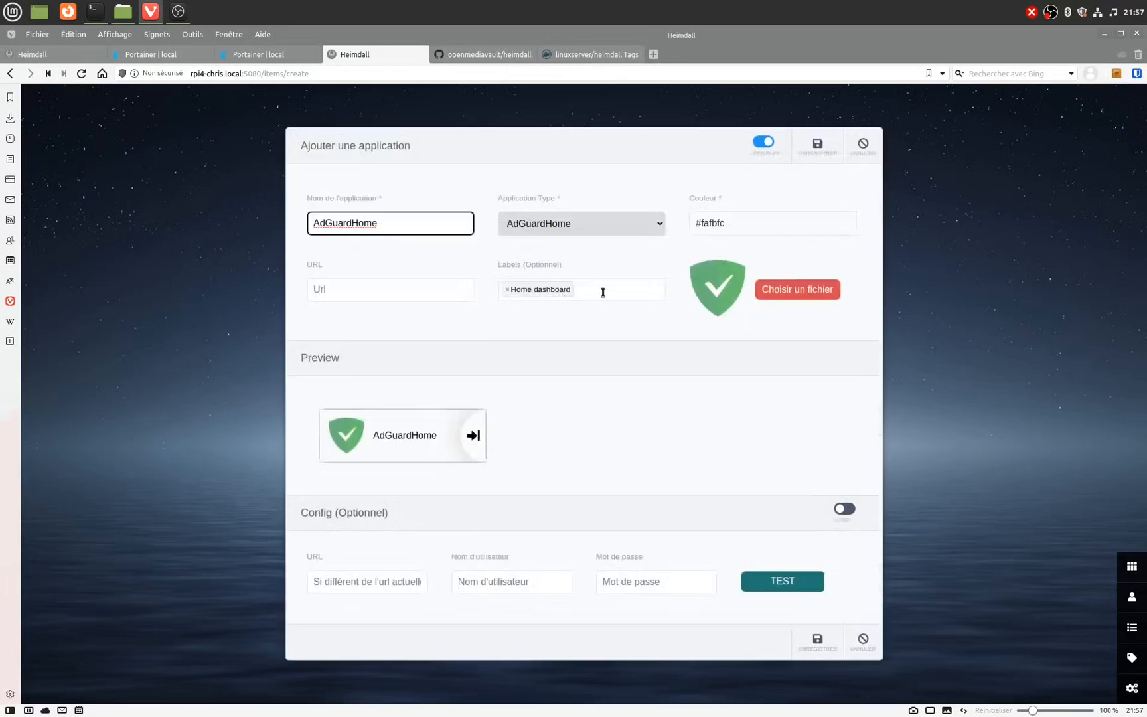
pyautogui.click(372, 296)
pyautogui.write('192.1')
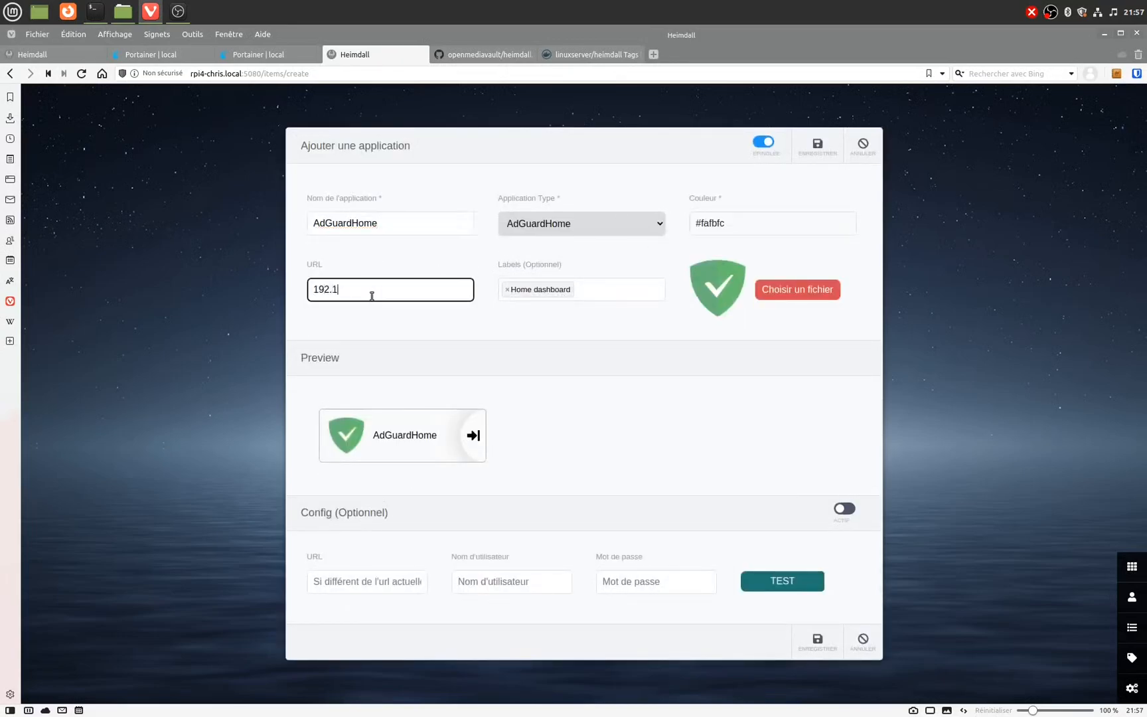
pyautogui.write('68.1')
pyautogui.press('Return')
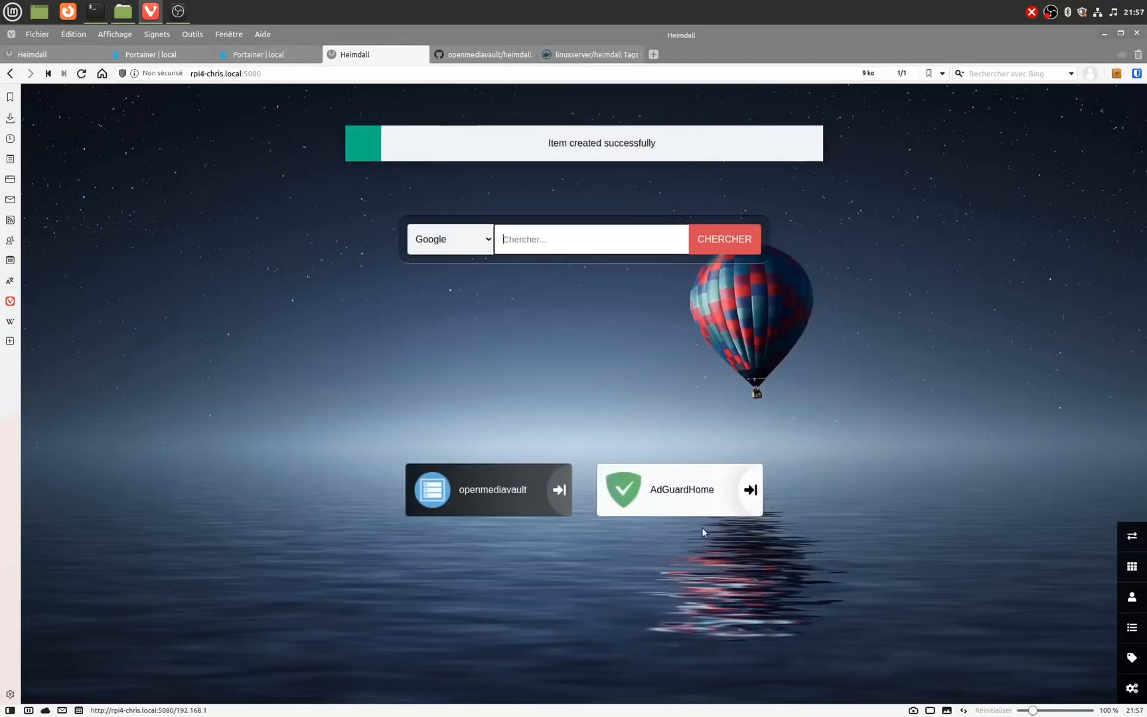
# Step: Check the AdGuardHome tile's link, then bring up the application list
pyautogui.rightClick(738, 489)
pyautogui.click(712, 456)
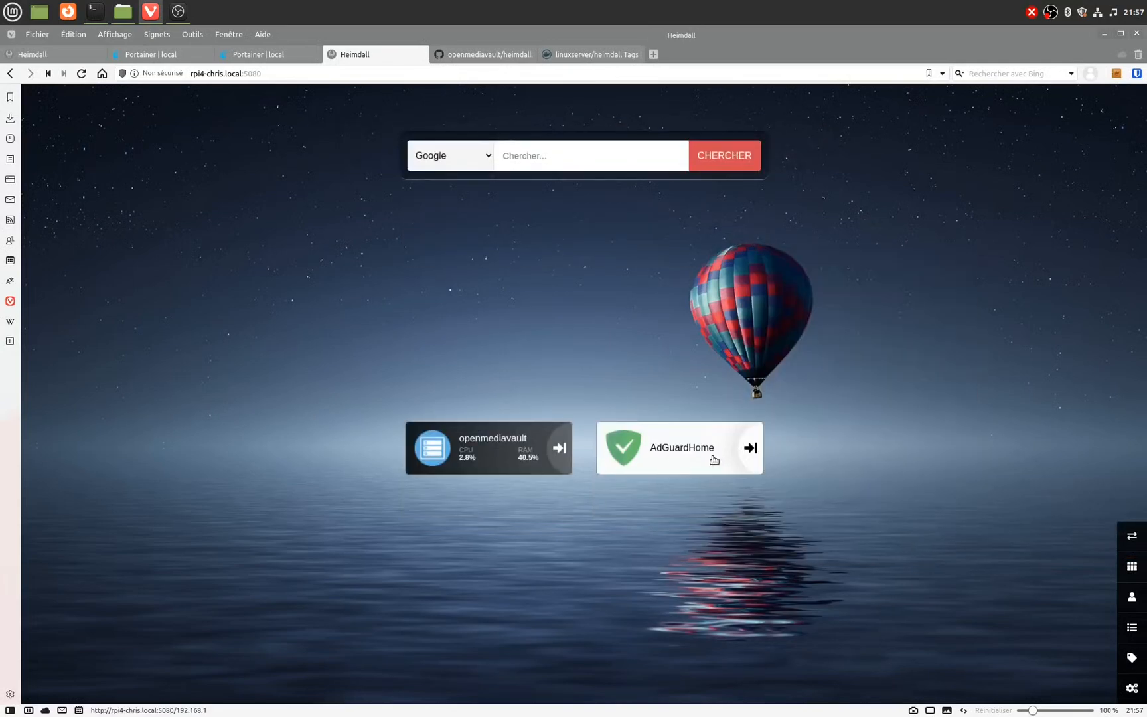
pyautogui.click(1132, 627)
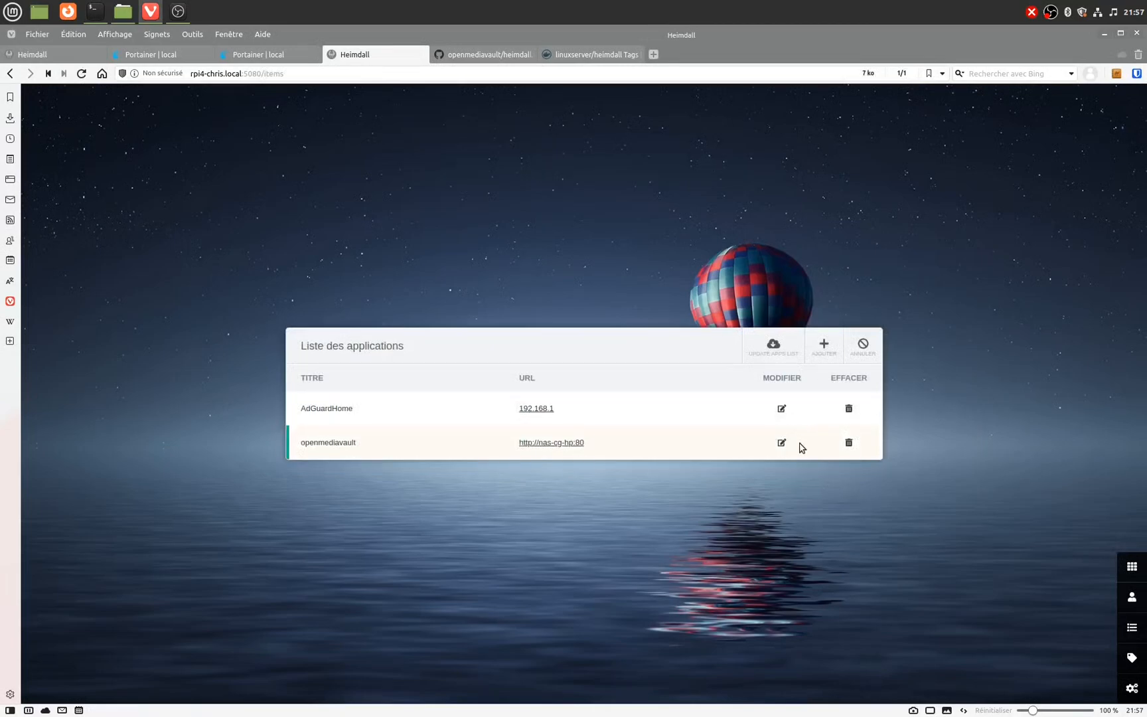
# Step: Change the AdGuardHome URL to 192.168.1.160 and save it
pyautogui.click(783, 411)
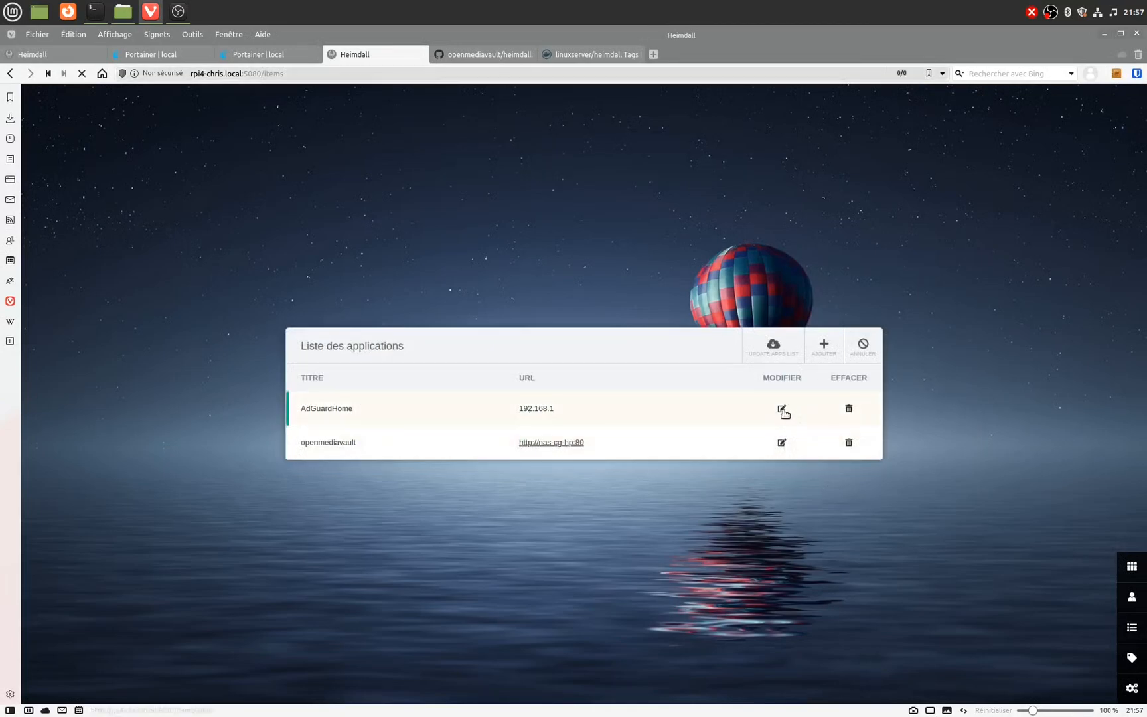
pyautogui.click(402, 298)
pyautogui.write('192.168.1.160')
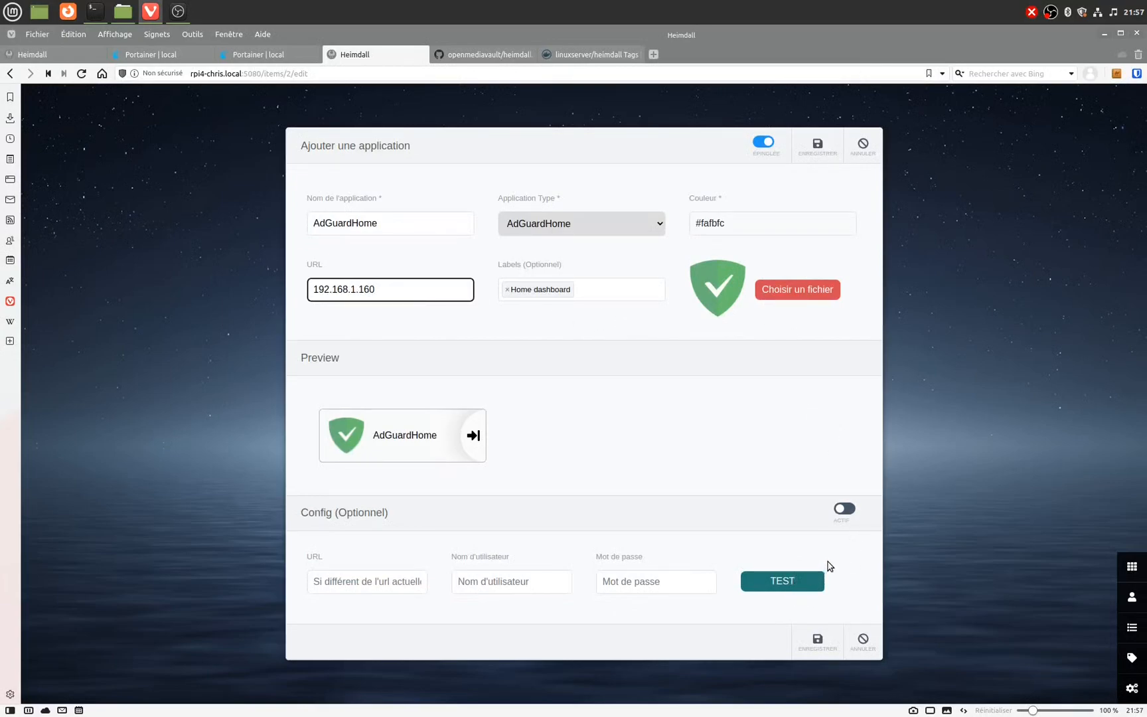
pyautogui.click(819, 639)
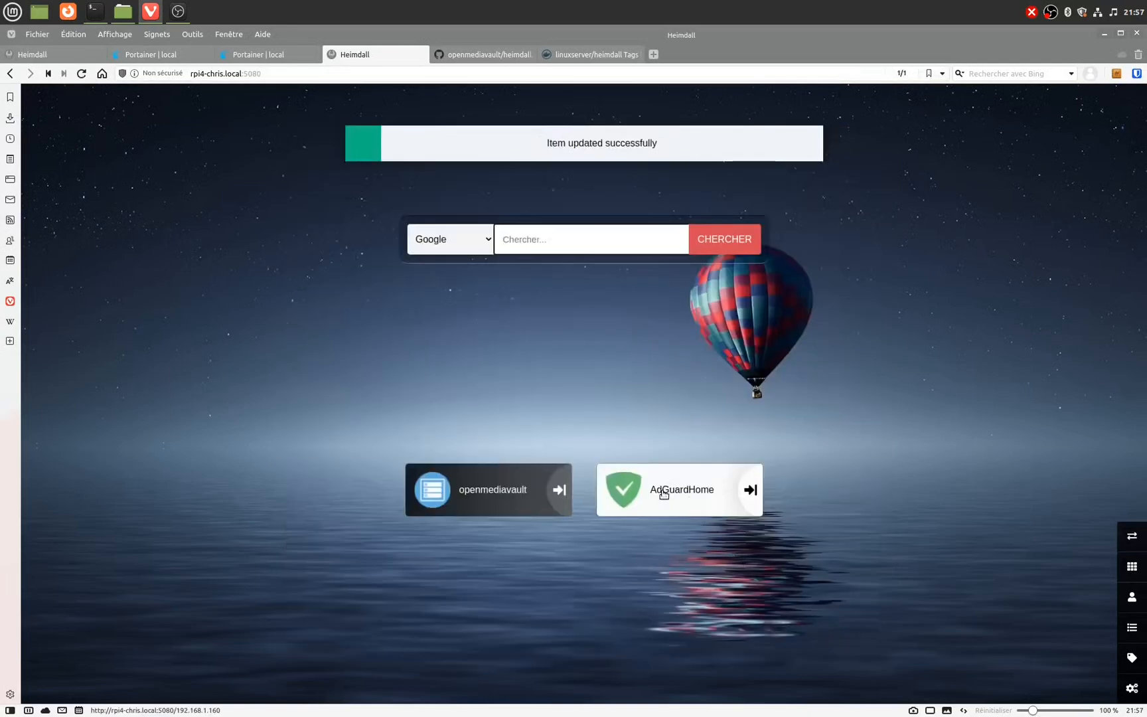
# Step: Test the AdGuardHome tile, close the resulting 404 tab, and reopen the application list
pyautogui.click(664, 494)
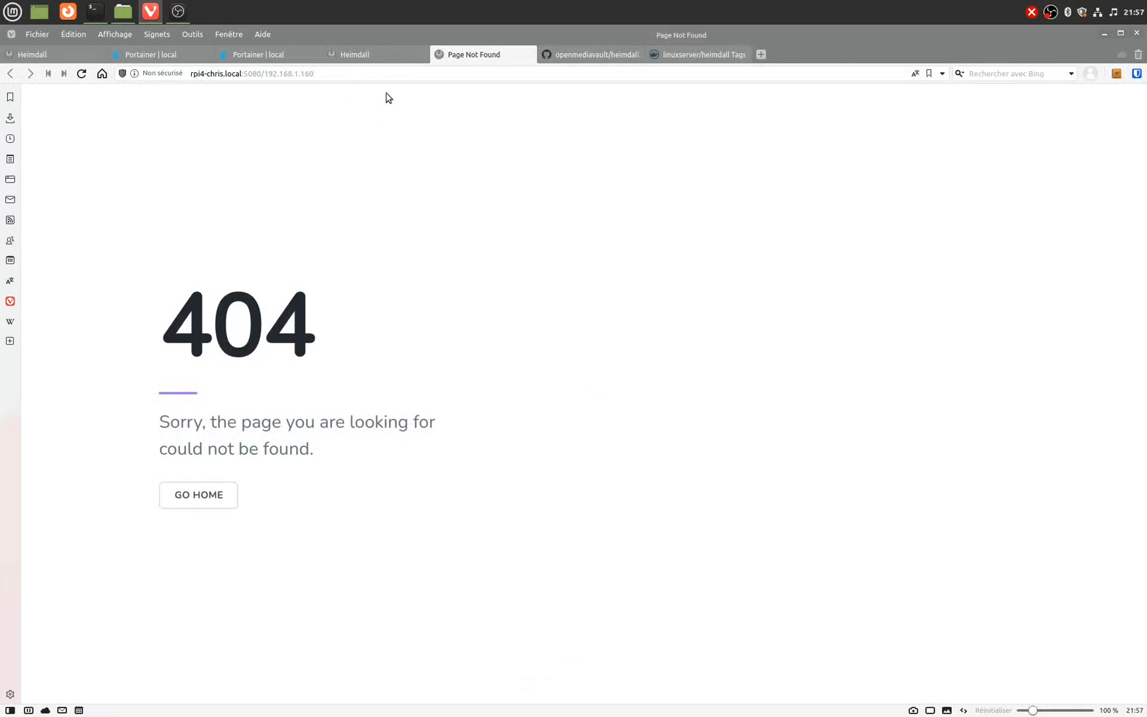
pyautogui.click(529, 55)
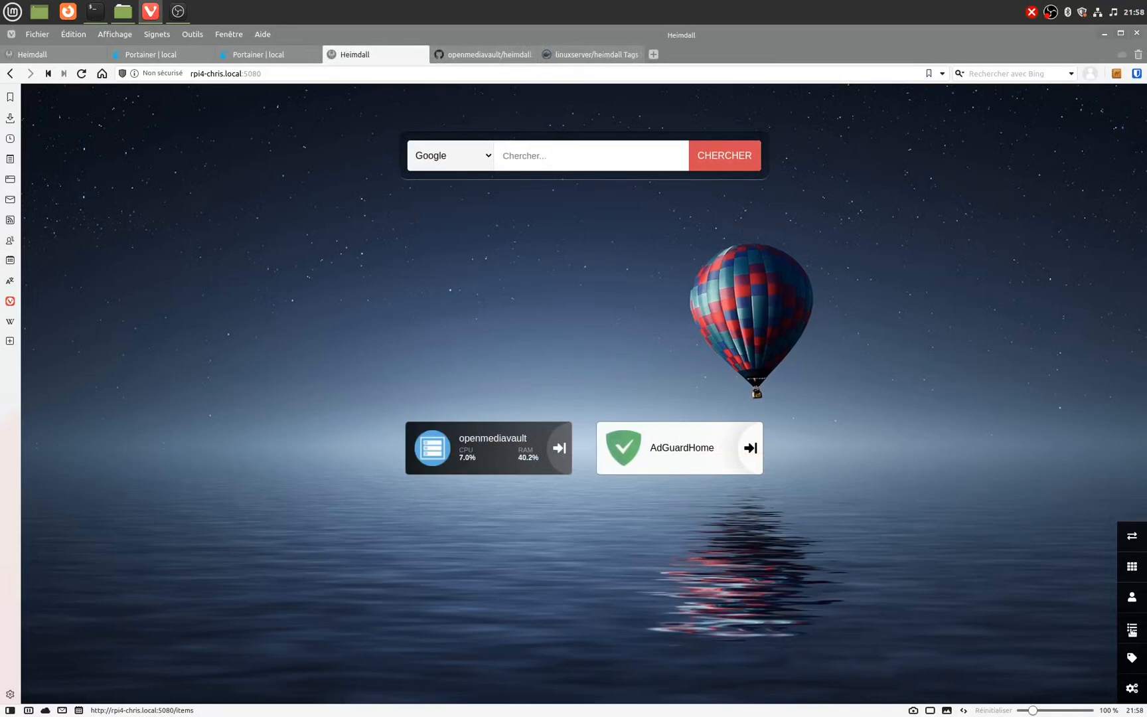
pyautogui.click(1132, 628)
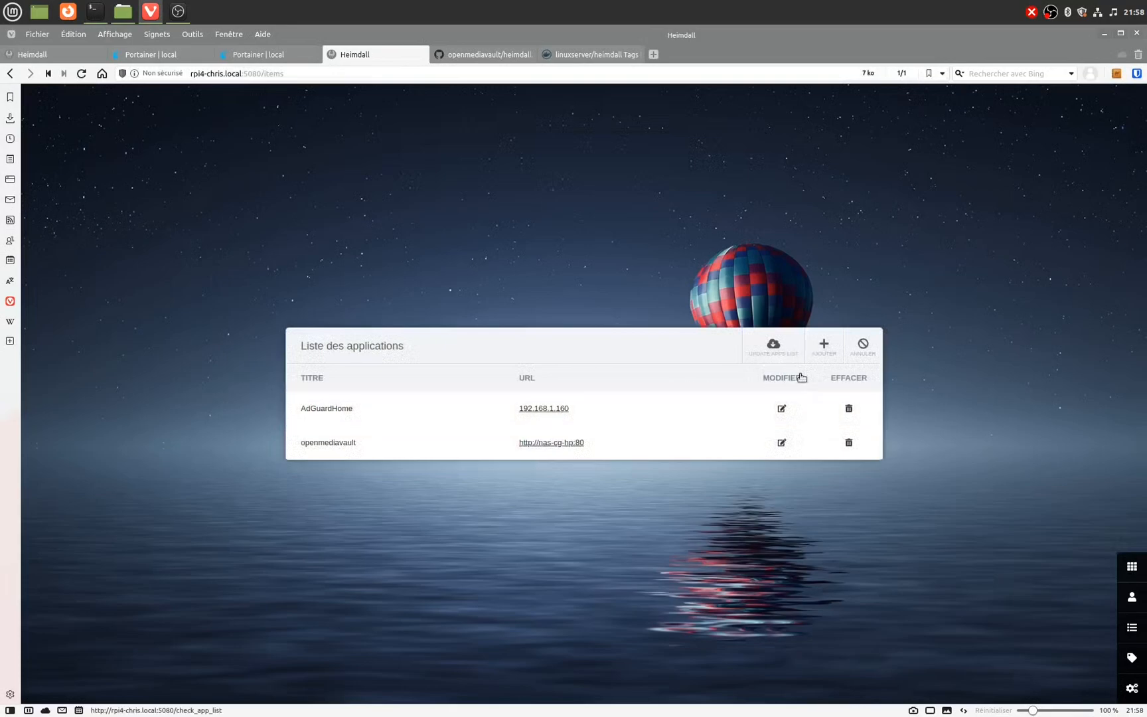
pyautogui.click(781, 409)
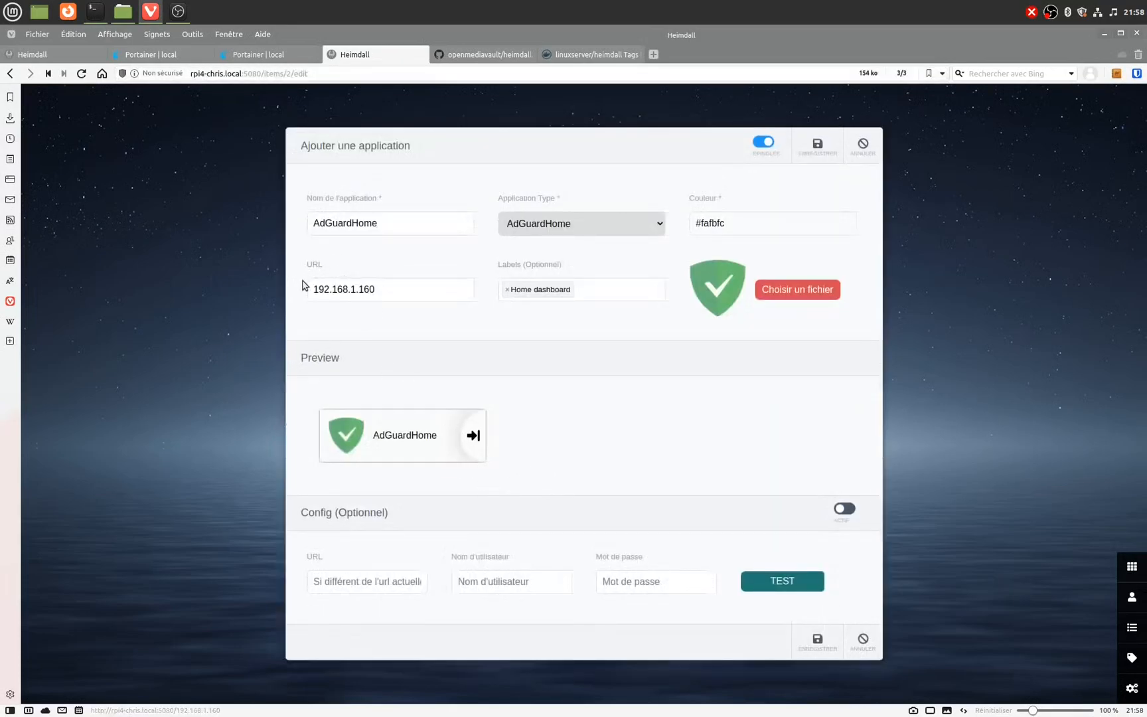
pyautogui.click(316, 290)
pyautogui.write('http:/')
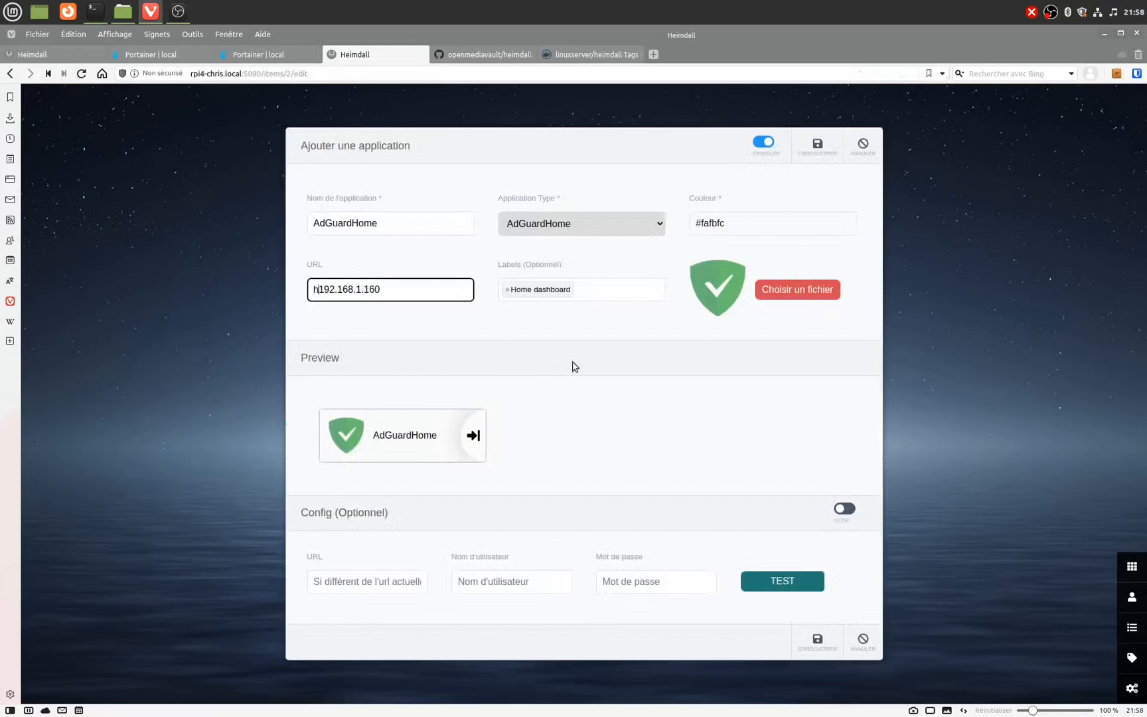
pyautogui.write('/')
pyautogui.click(819, 642)
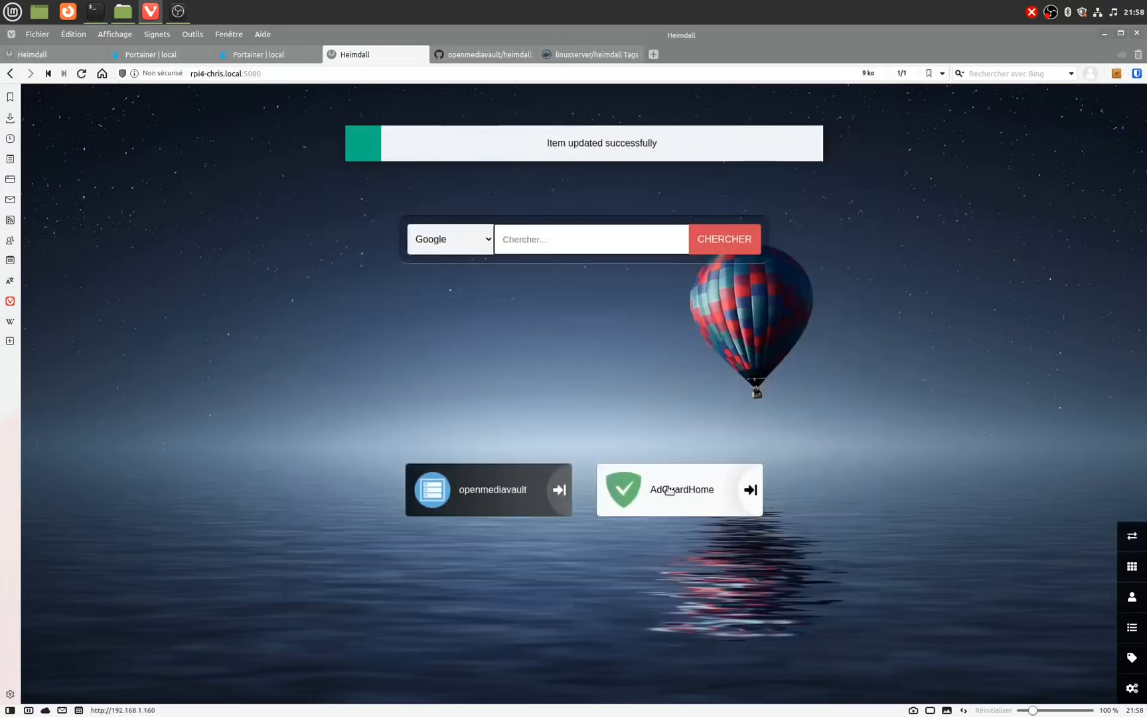
pyautogui.click(669, 489)
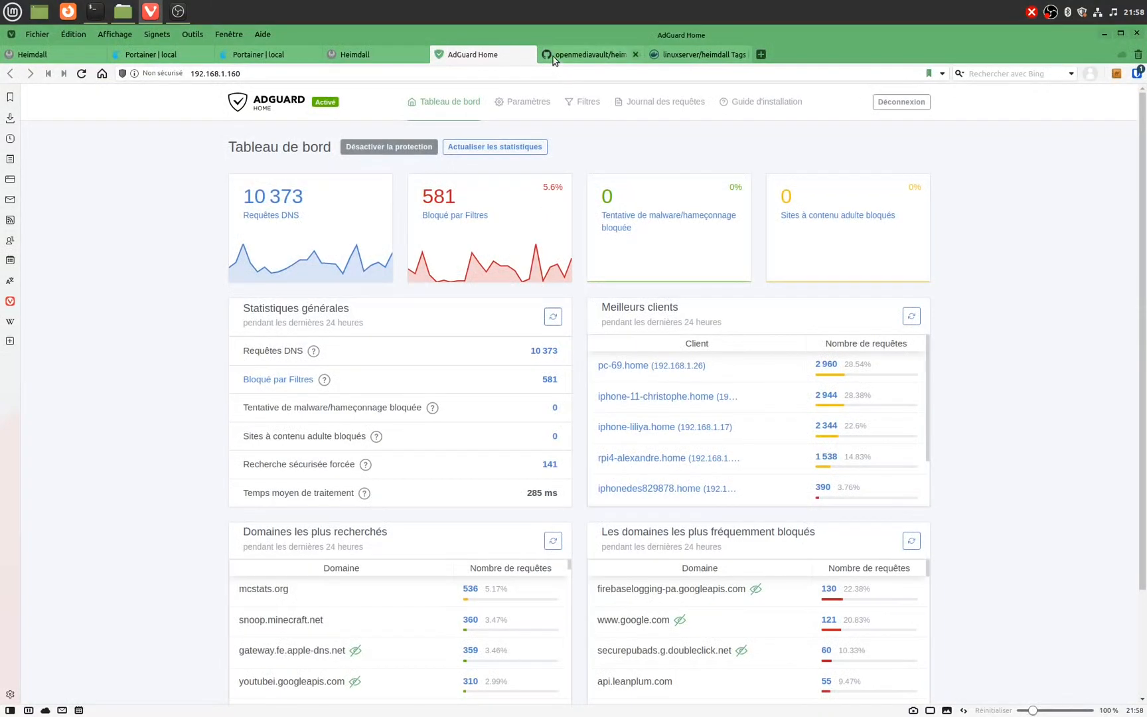
pyautogui.click(526, 54)
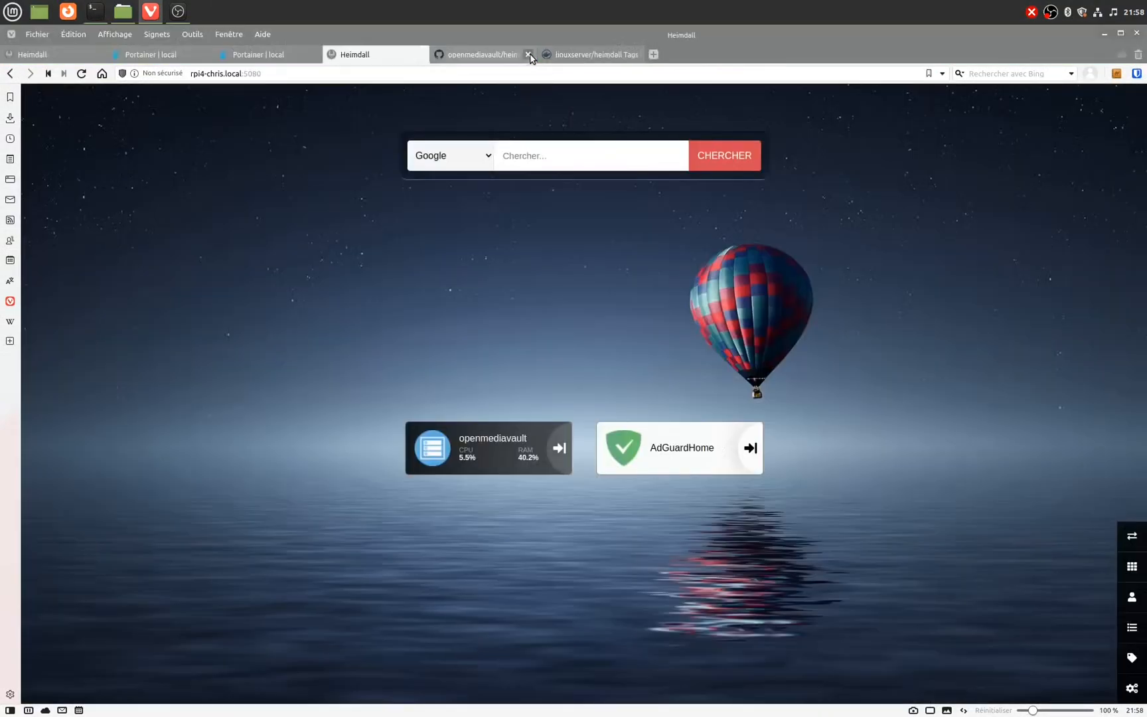